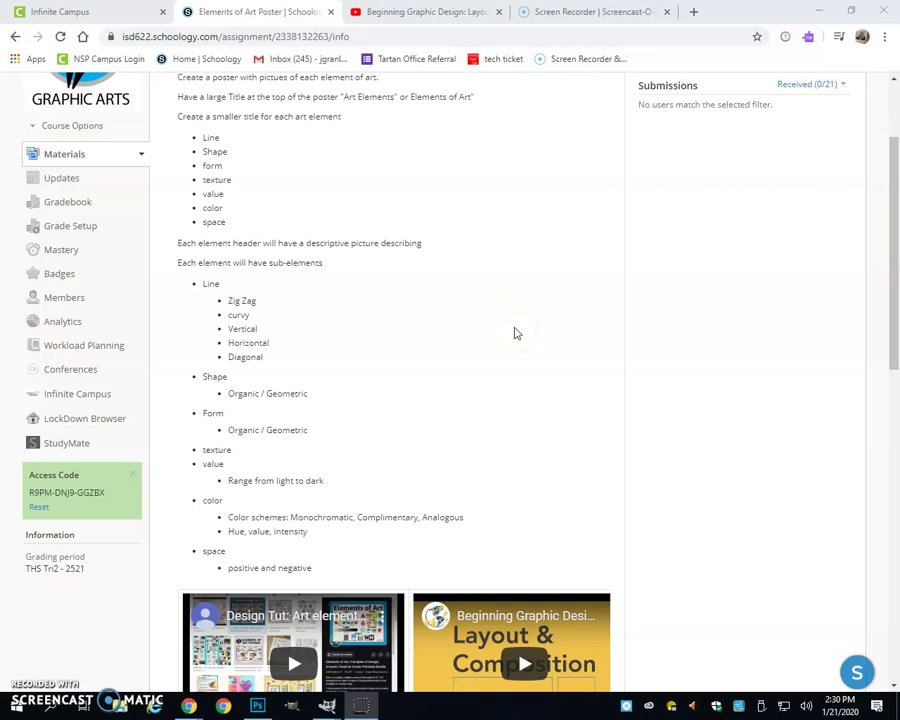
- Review the poster assignment page, then switch to GIMP with its Create a New Image dialog open
scroll(514, 332, down, 2)
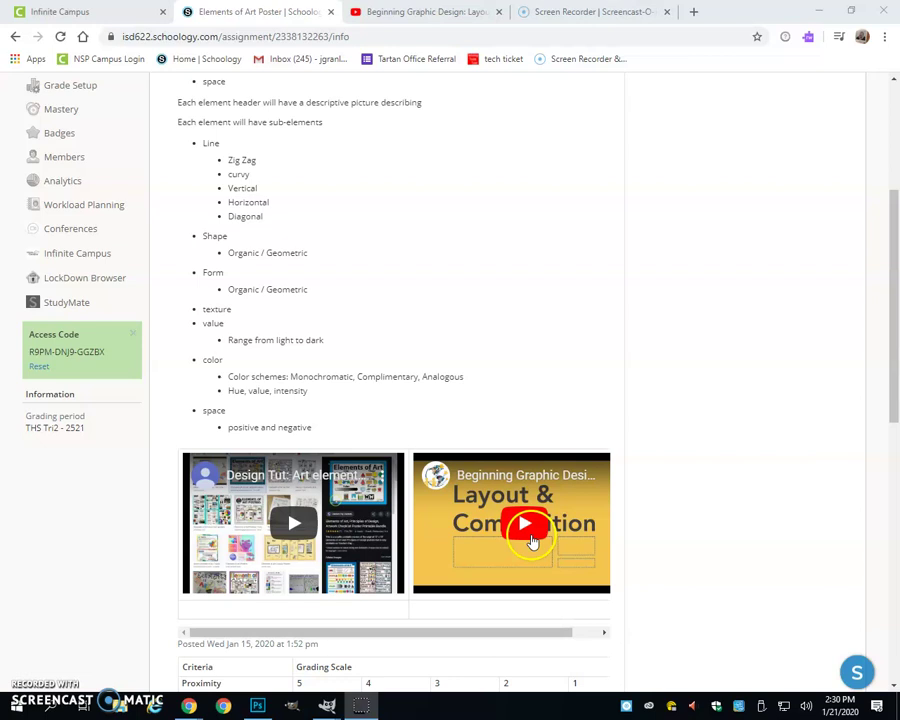
mouse_move(329, 704)
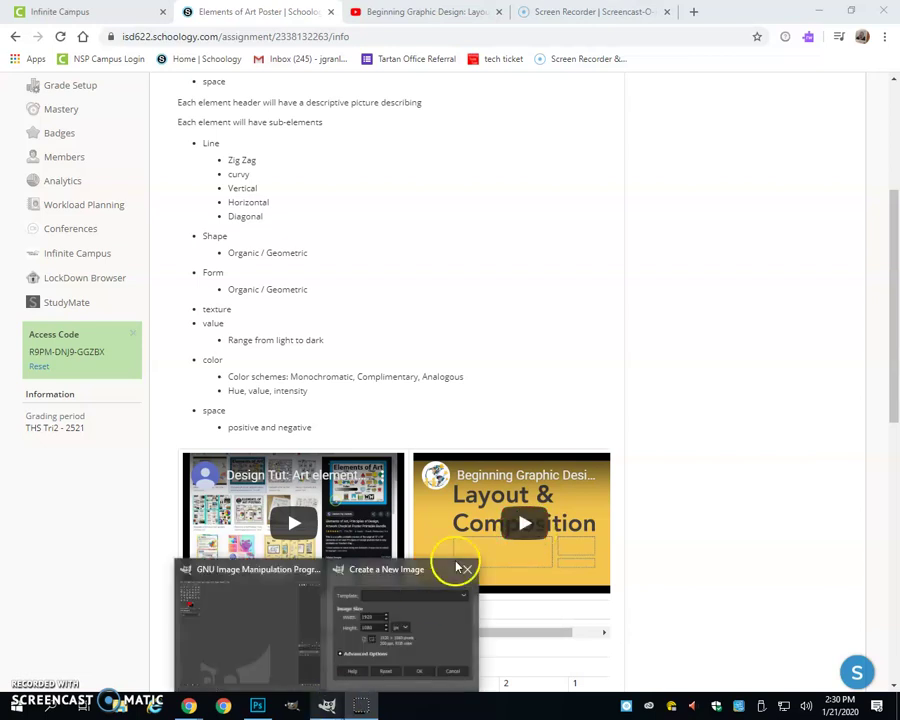
click(397, 642)
click(817, 9)
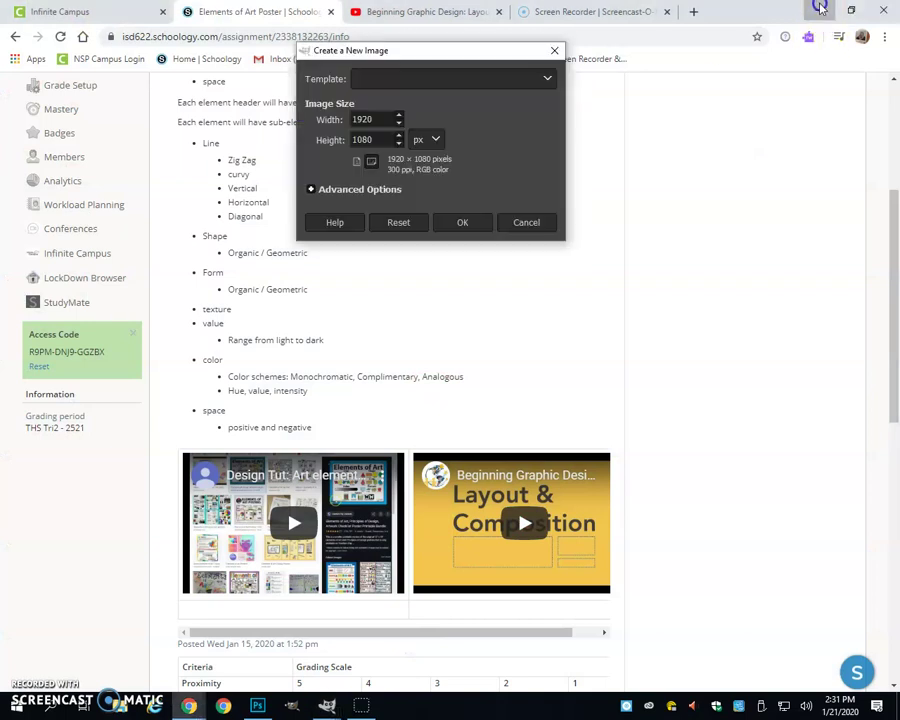
click(817, 10)
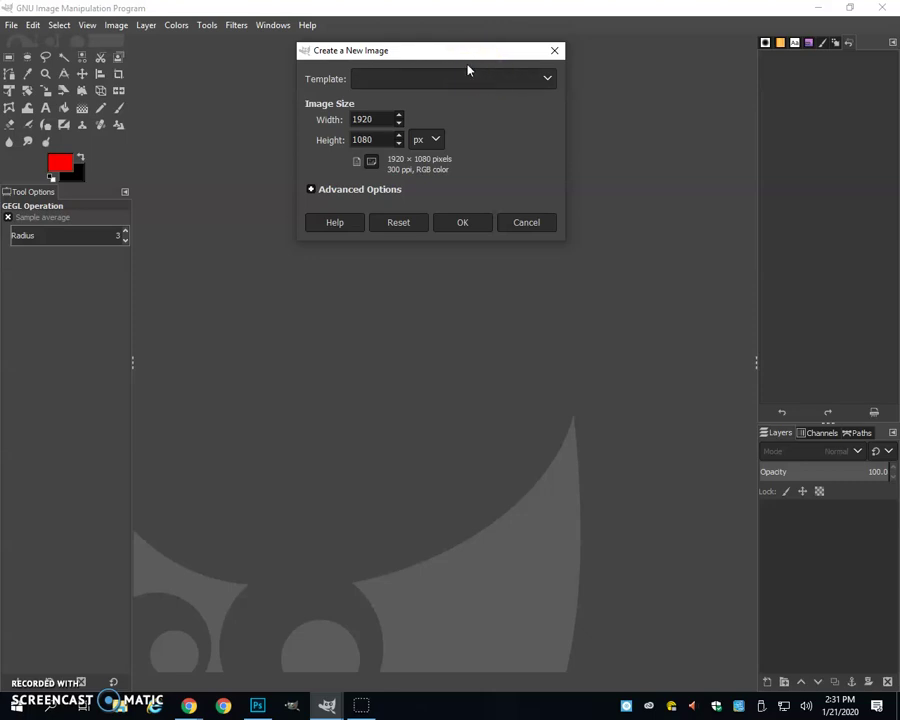
- Set the new image's units to inches, its width to 11 and its height to 17
click(433, 140)
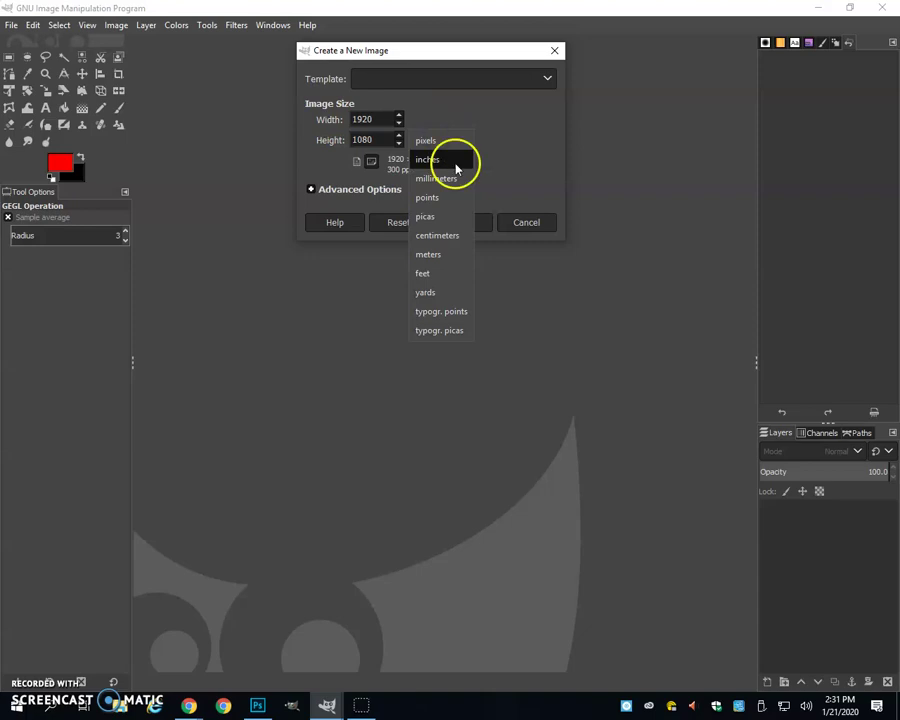
click(456, 168)
drag(376, 119, 341, 120)
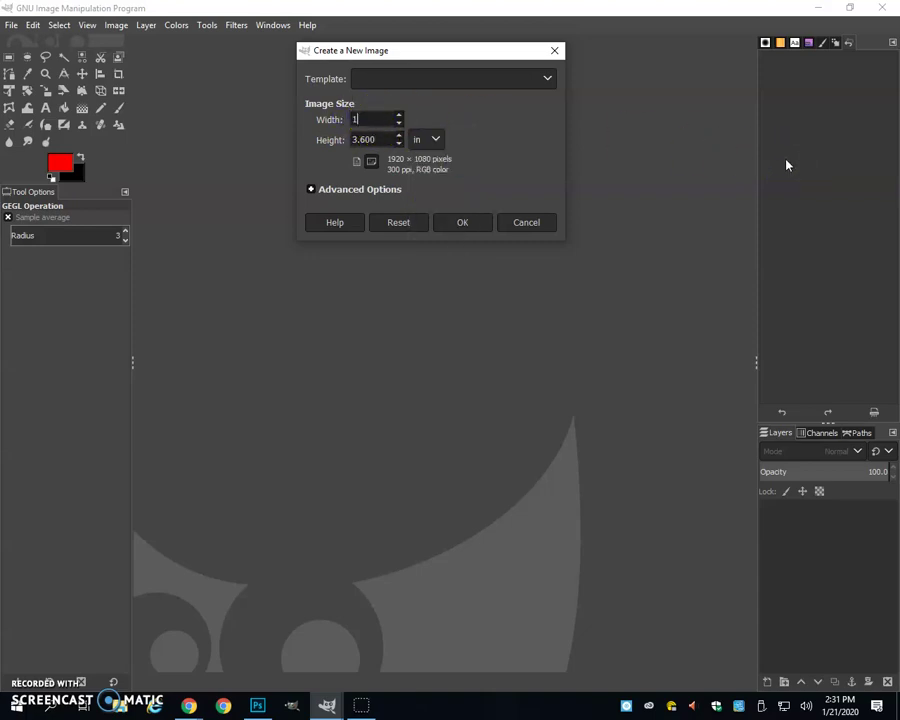
drag(374, 138, 330, 137)
- Set the X and Y resolution to 200 pixels/in in the advanced options and create the image
click(312, 190)
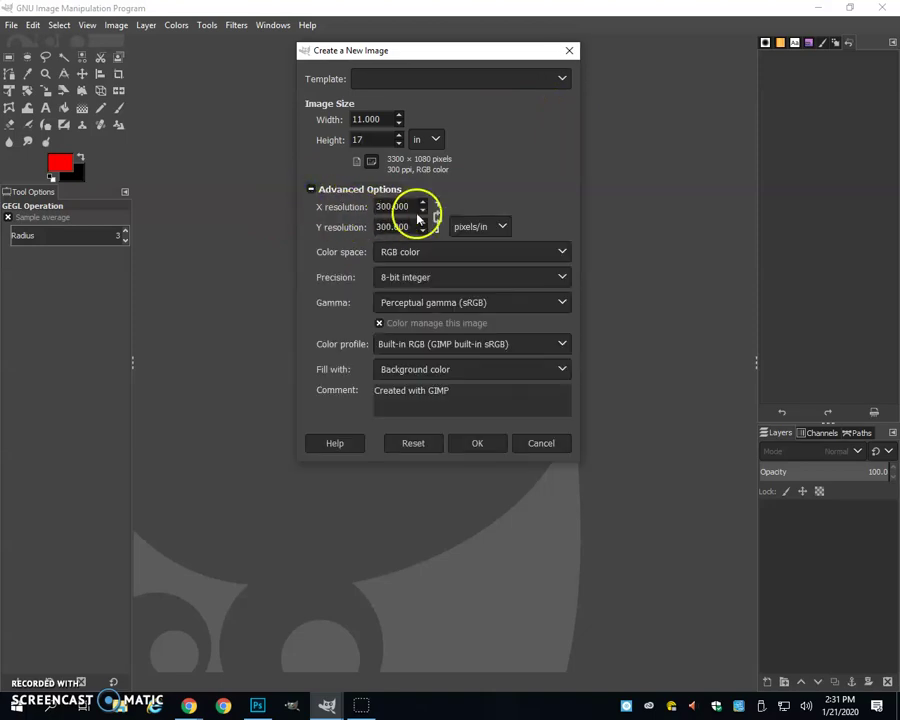
drag(414, 207, 343, 210)
text(200)
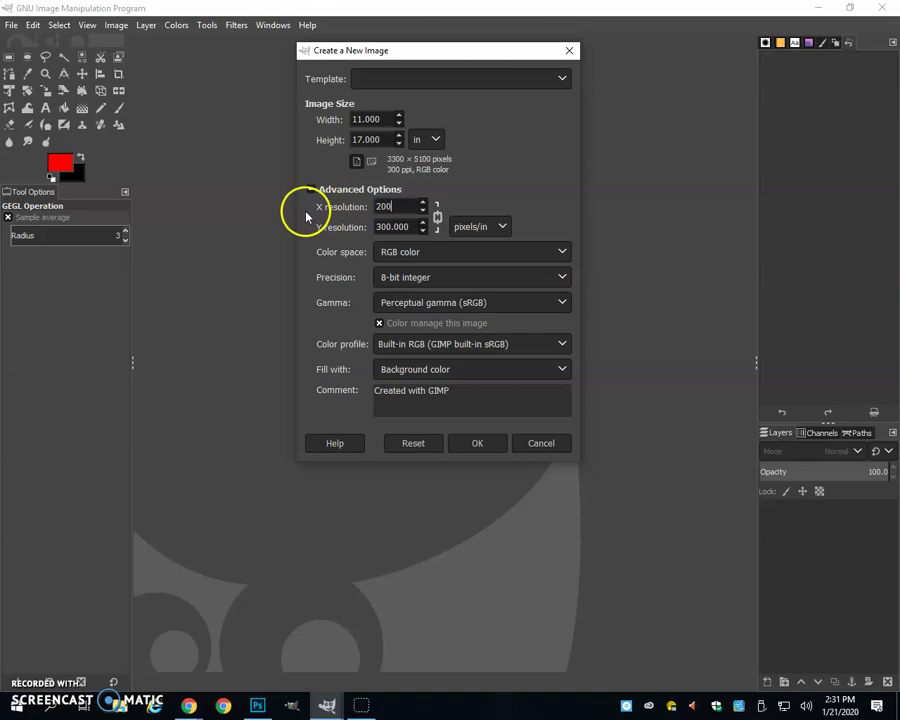
click(432, 224)
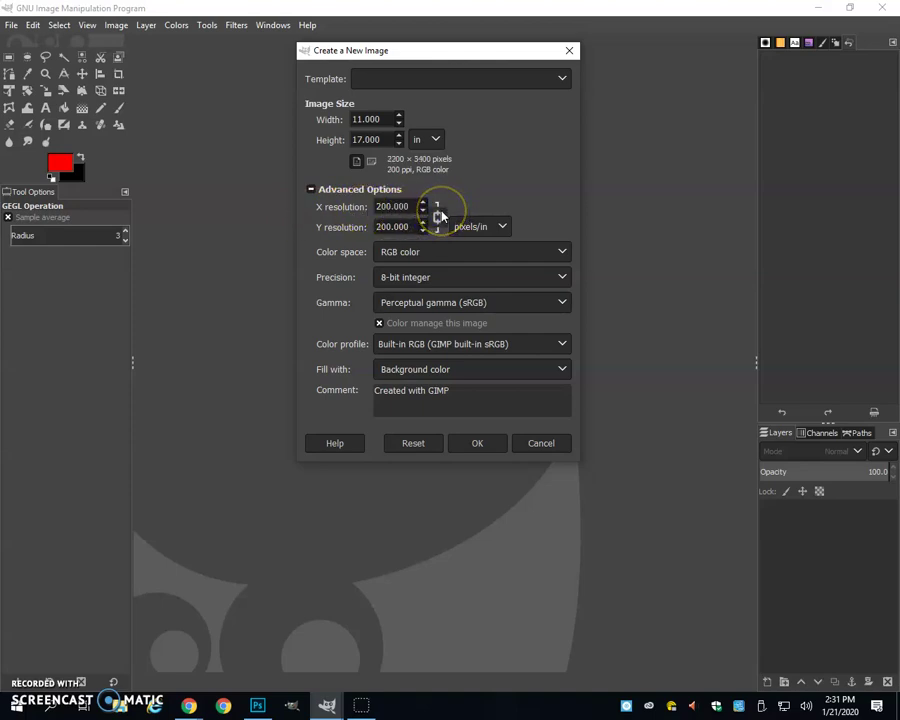
click(482, 444)
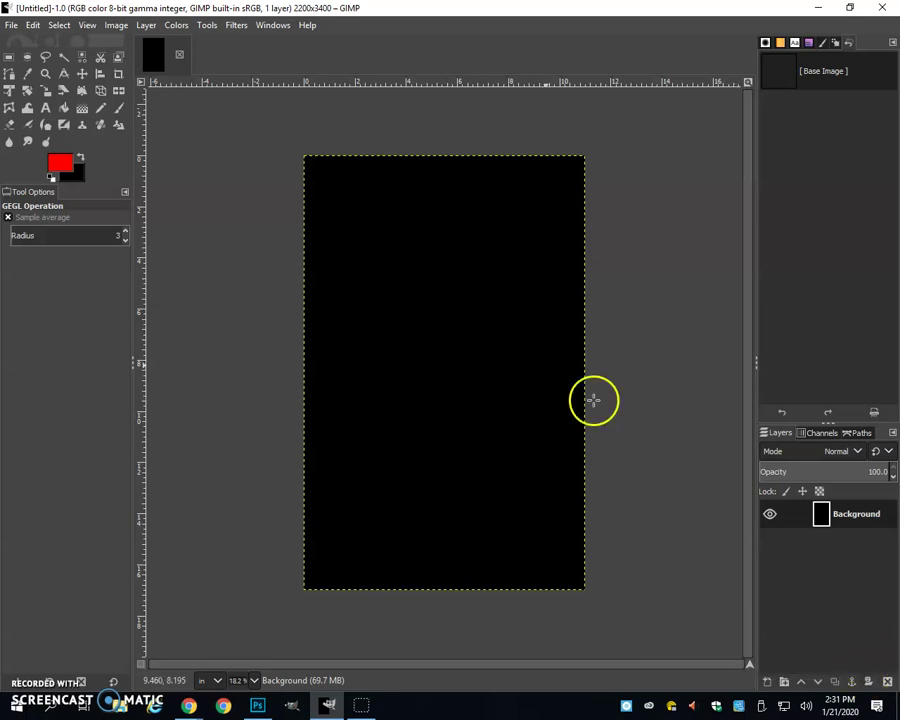
- Add the title text "Art Elements" in a text box about 6 in wide near the poster's upper edge
click(46, 107)
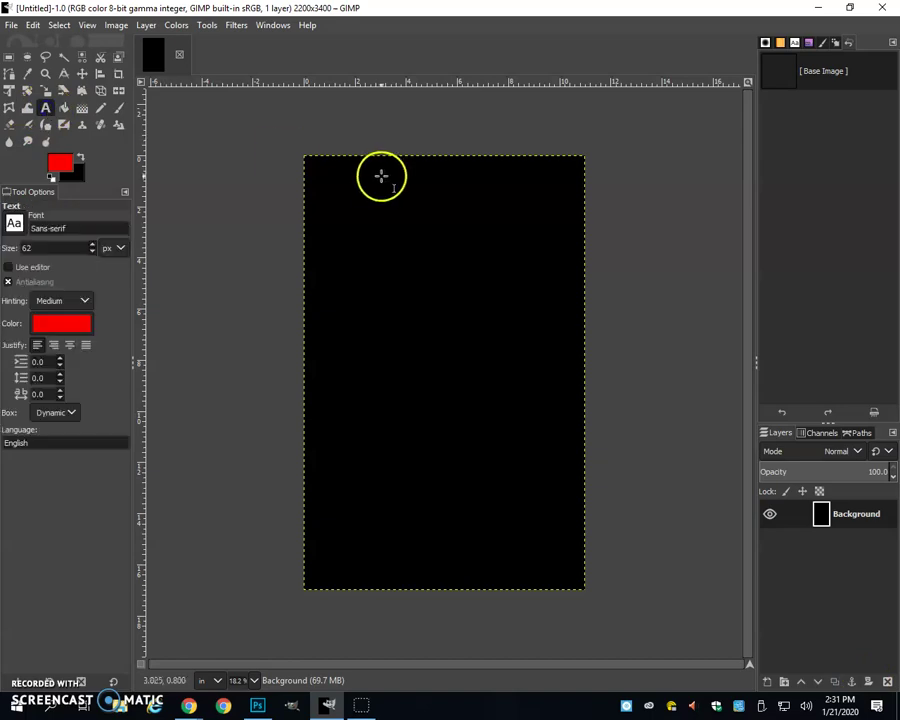
drag(372, 163, 533, 206)
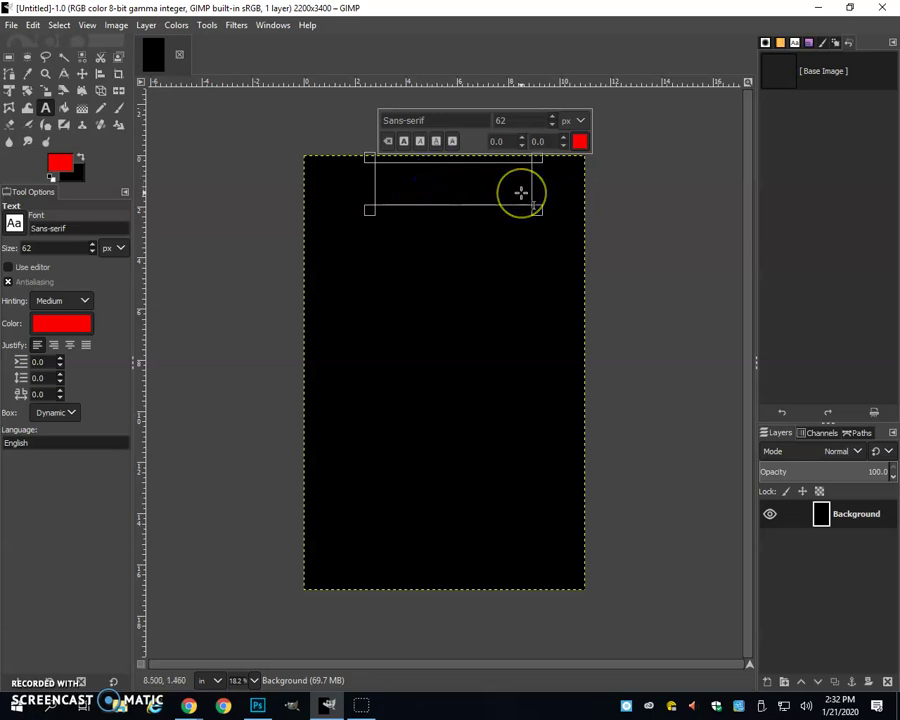
text(Art Elements)
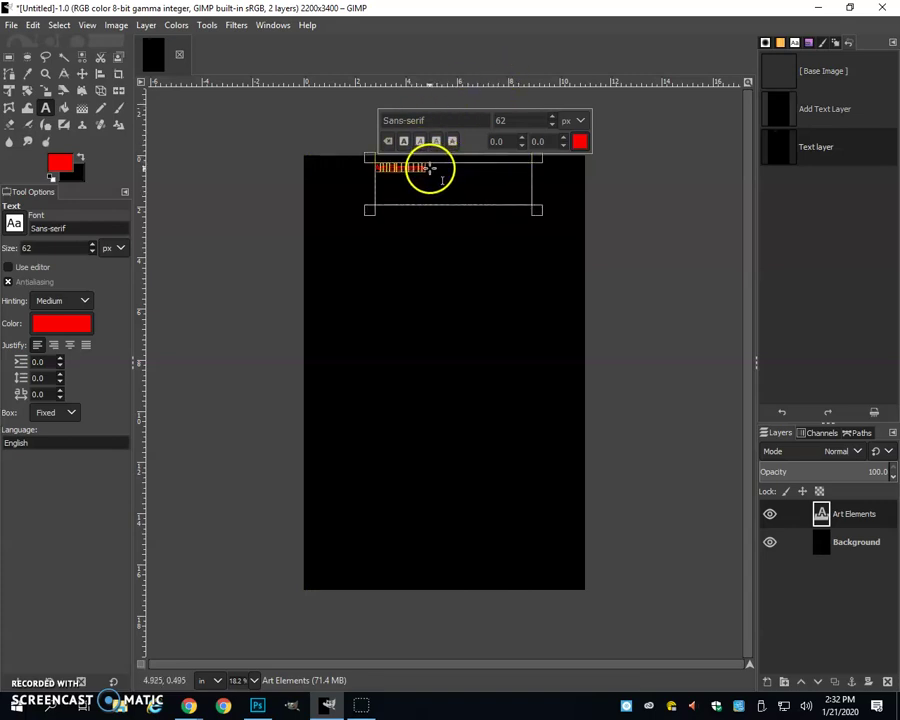
- Enlarge the "Art Elements" title text to a size of 184 px
click(552, 117)
click(552, 117)
click(552, 117)
drag(552, 117, 552, 117)
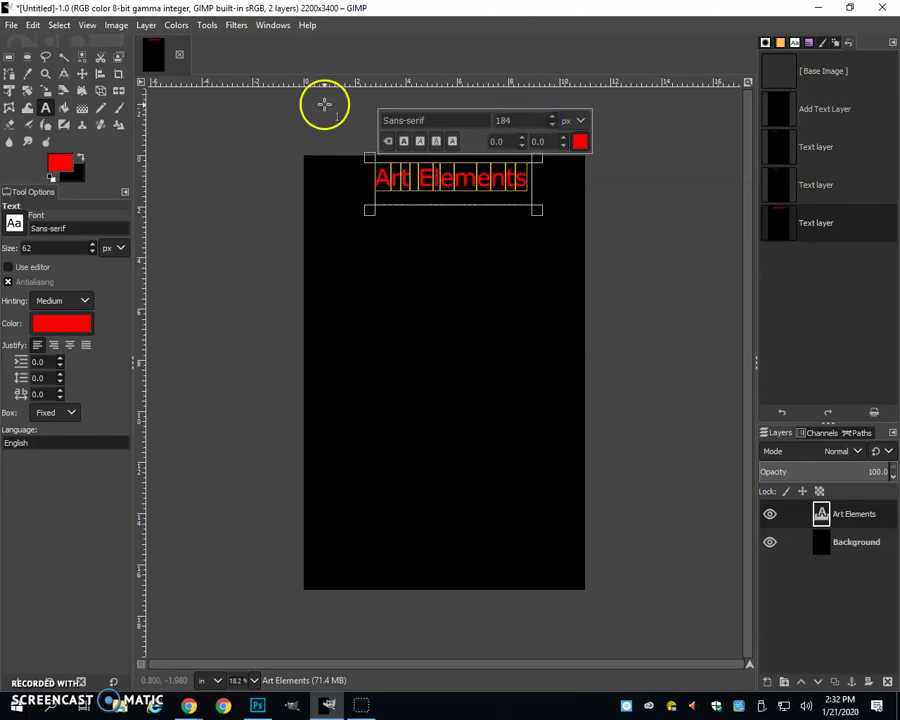
click(421, 117)
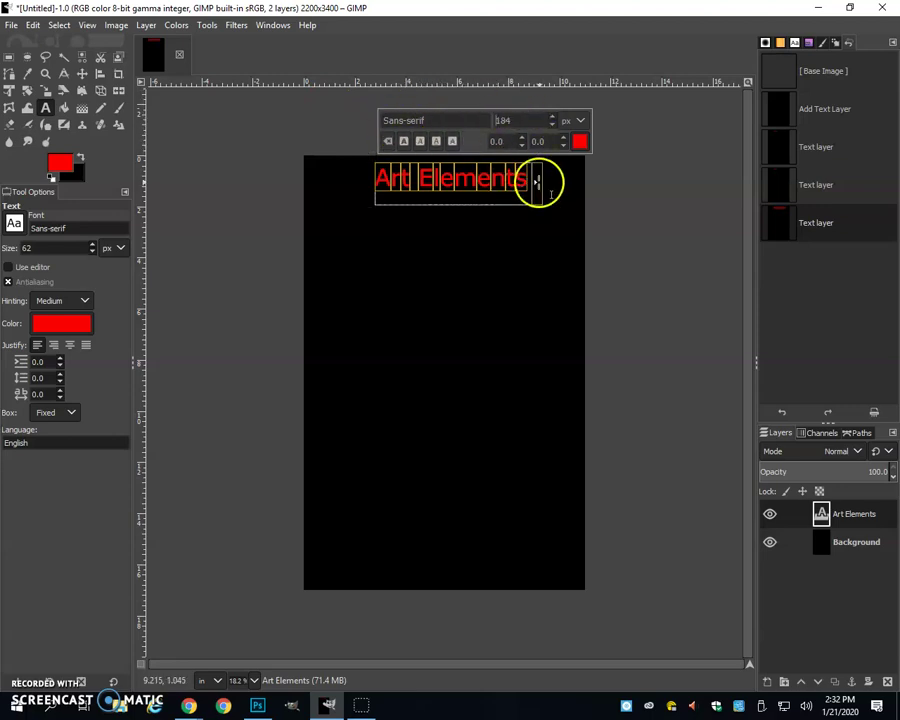
click(520, 118)
text(184)
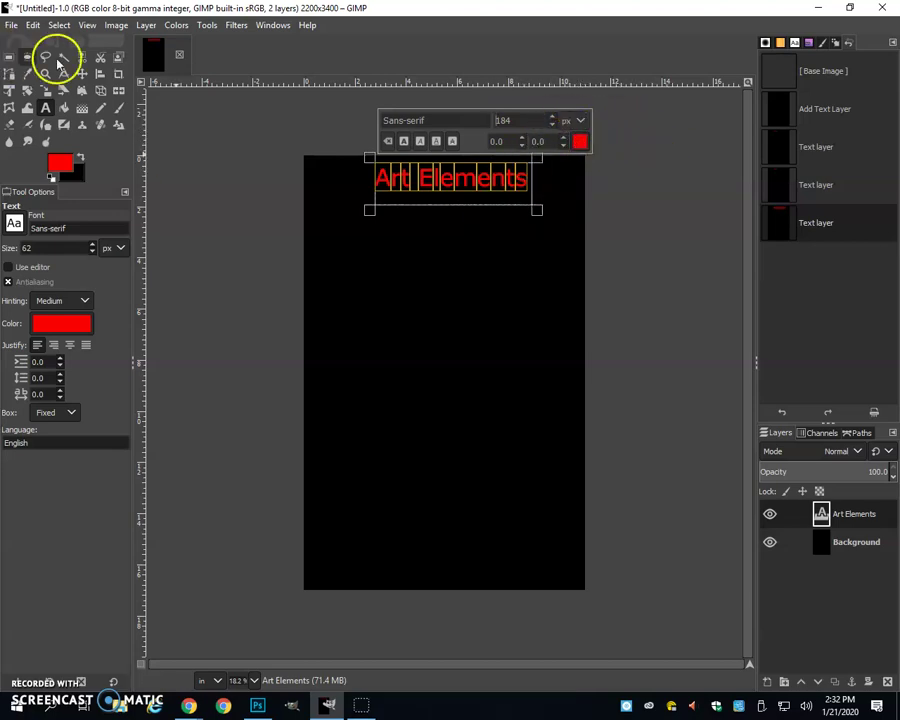
click(605, 150)
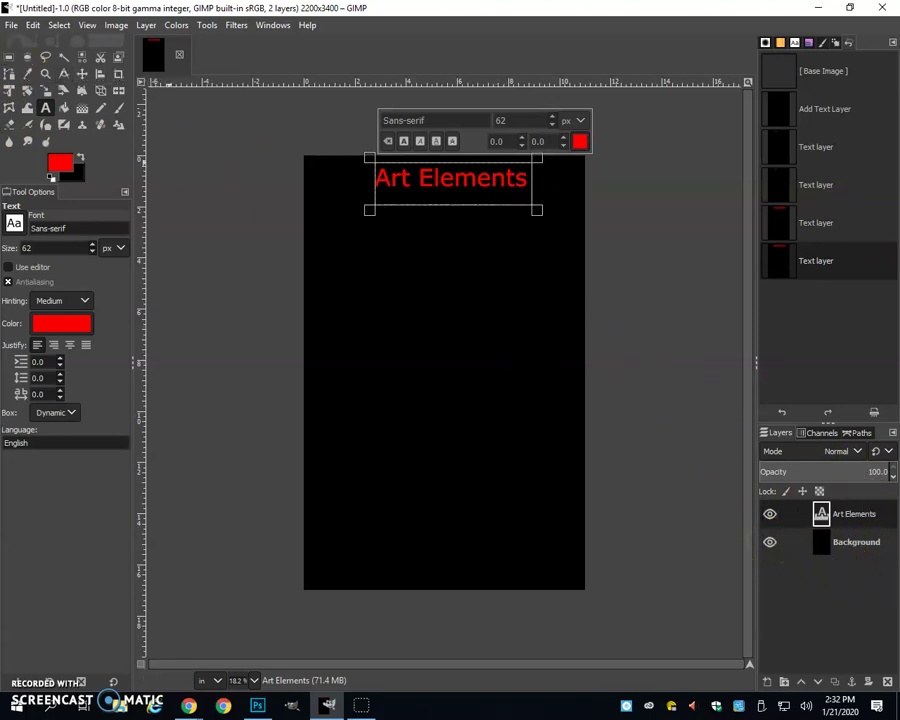
- Activate Rectangle Select and create a new transparent layer named "rectangle"
click(7, 60)
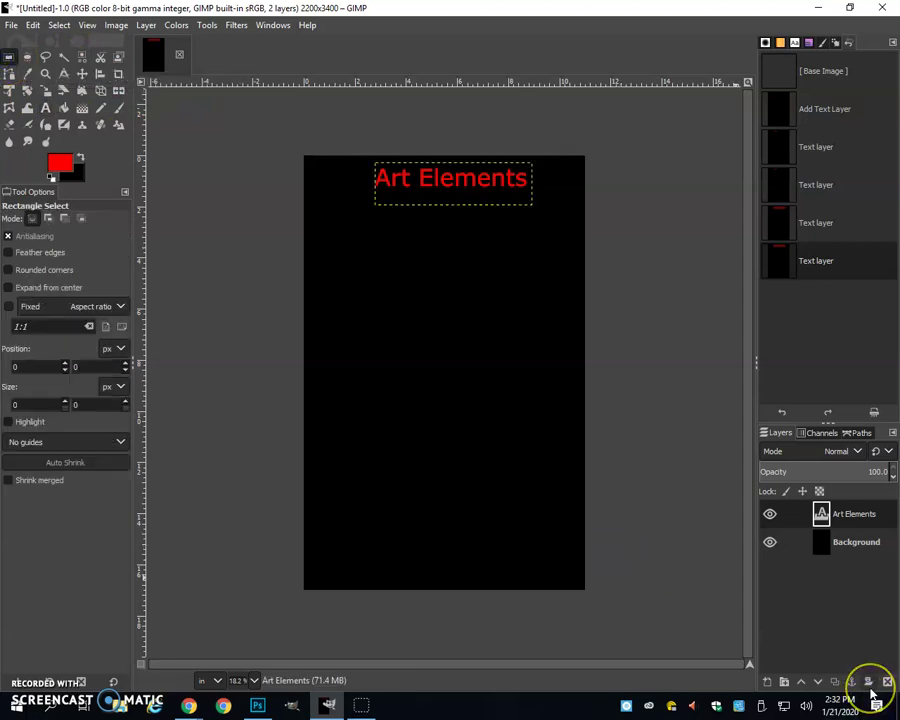
click(767, 680)
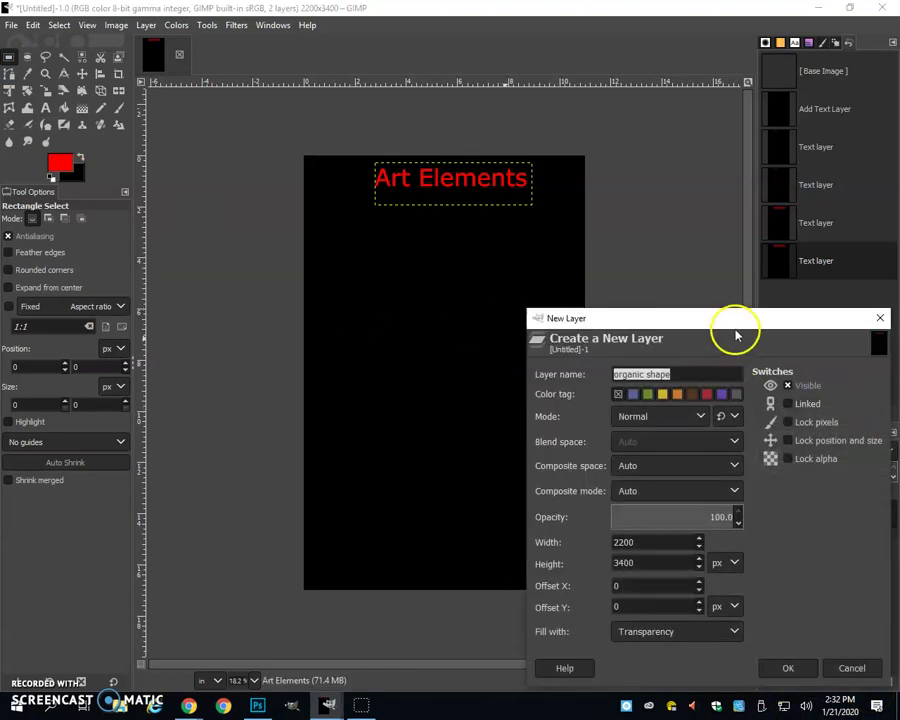
drag(733, 322, 715, 299)
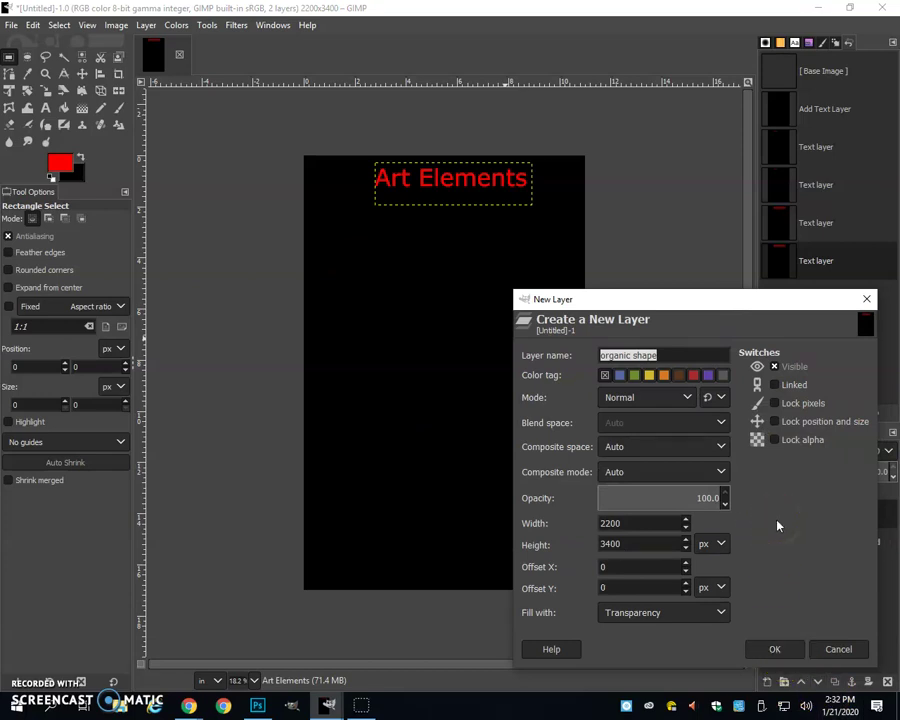
text(rectangle)
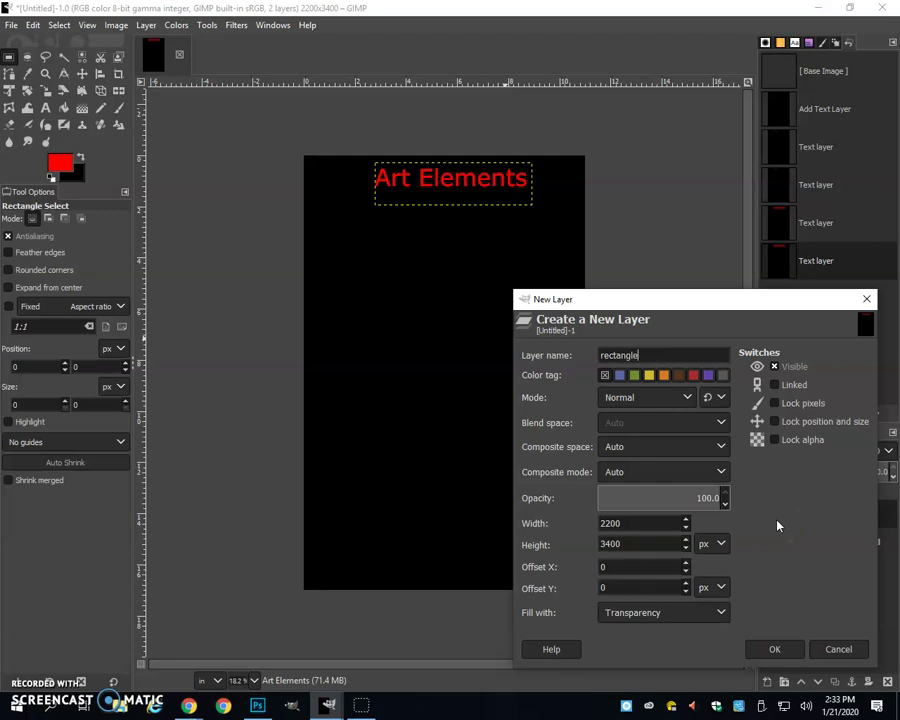
click(775, 648)
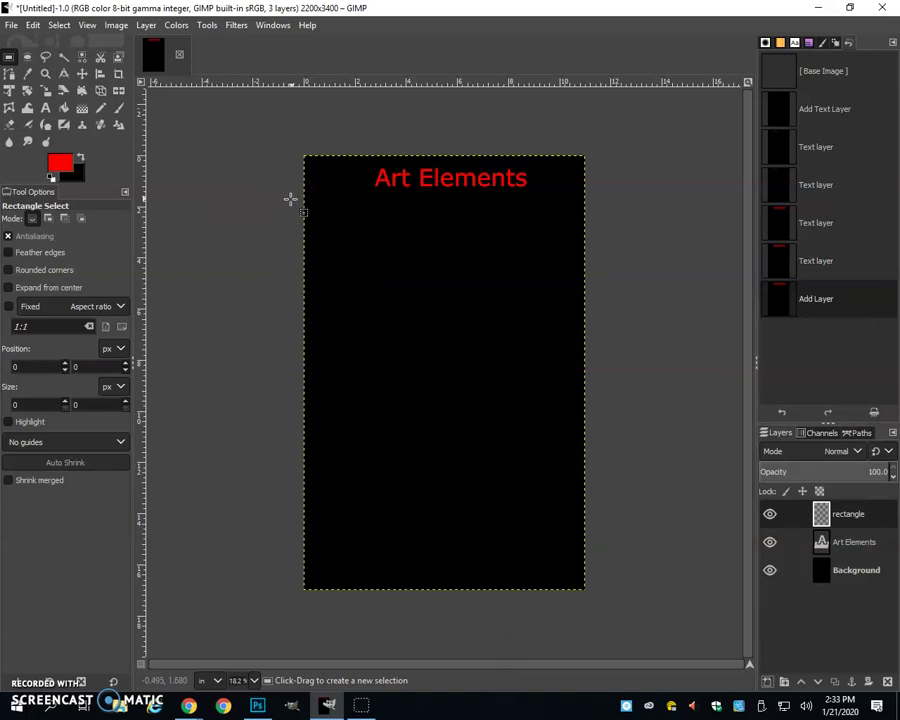
- Make a rectangular selection about 2497 × 616 px across the full poster width just below the title
click(146, 25)
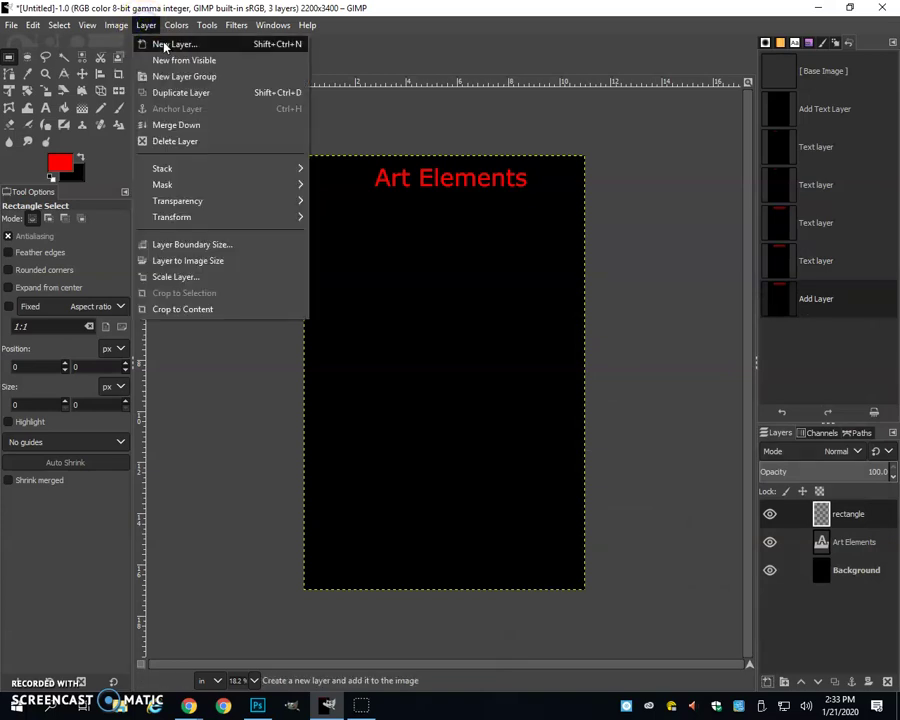
click(293, 243)
drag(289, 195, 609, 271)
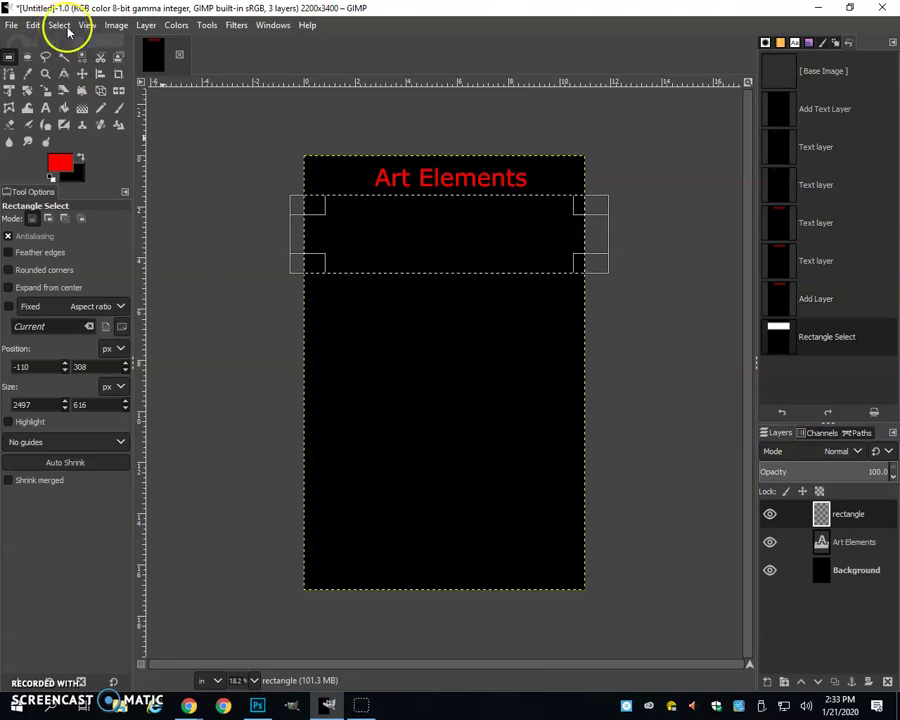
- Bucket-fill the selected band with light gray dbdbdb on the rectangle layer and duplicate the image
click(65, 112)
click(60, 166)
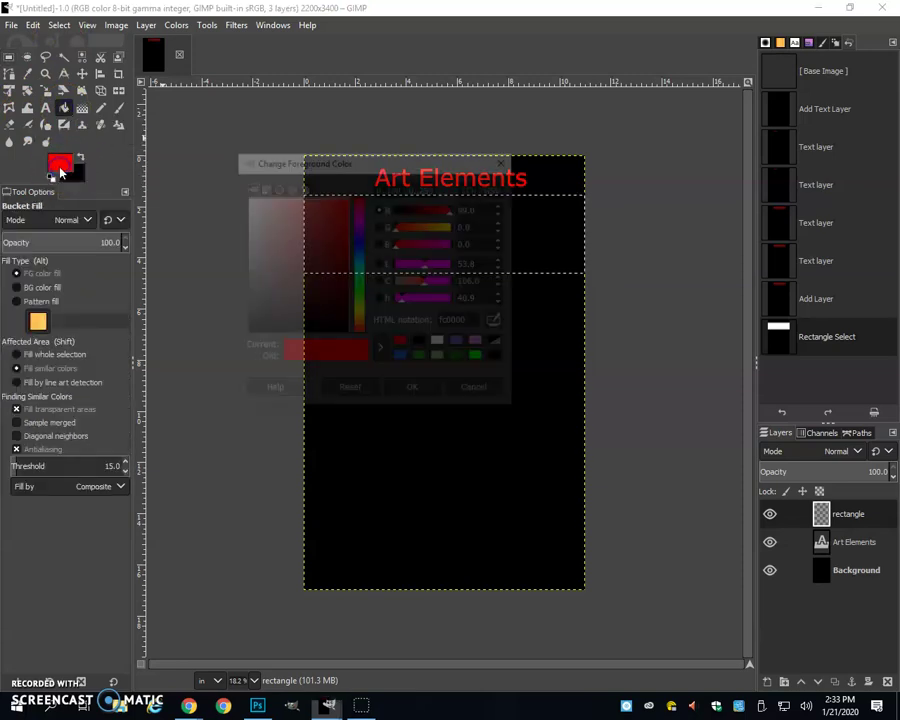
click(244, 216)
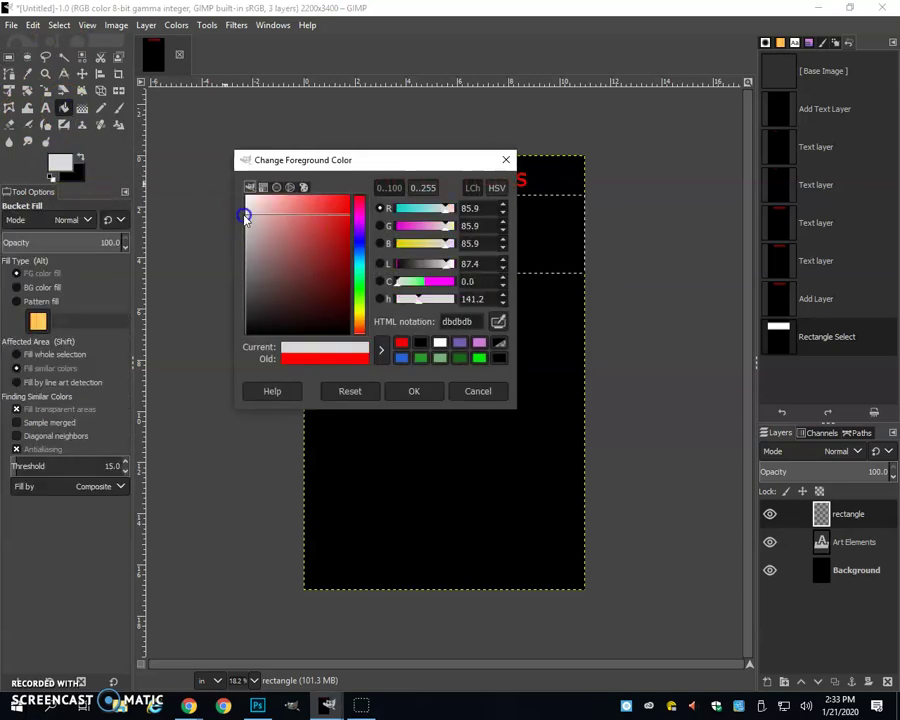
click(428, 391)
click(448, 216)
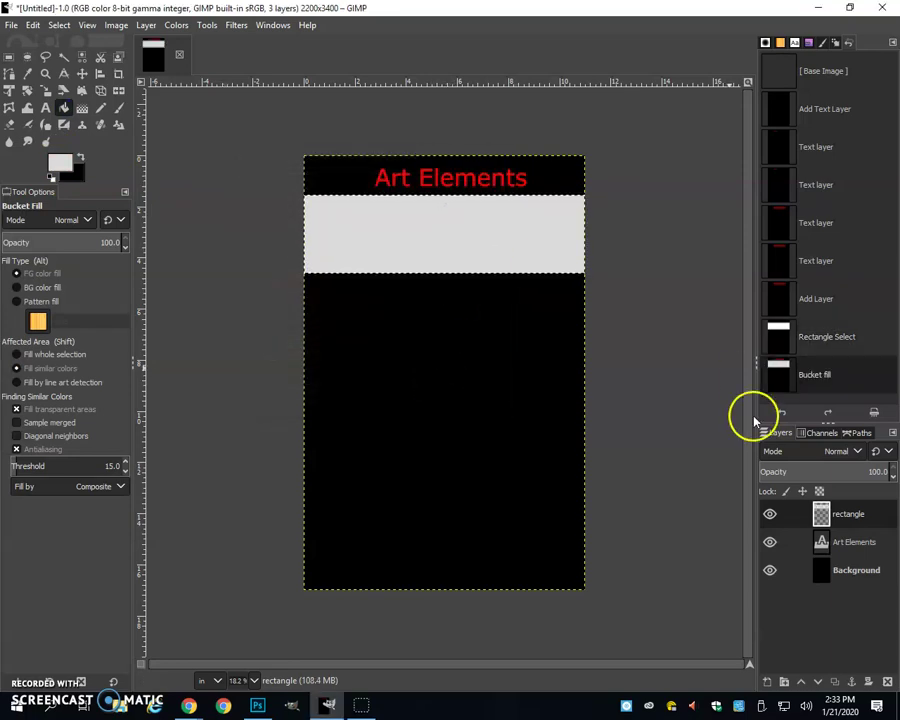
key(ctrl+d)
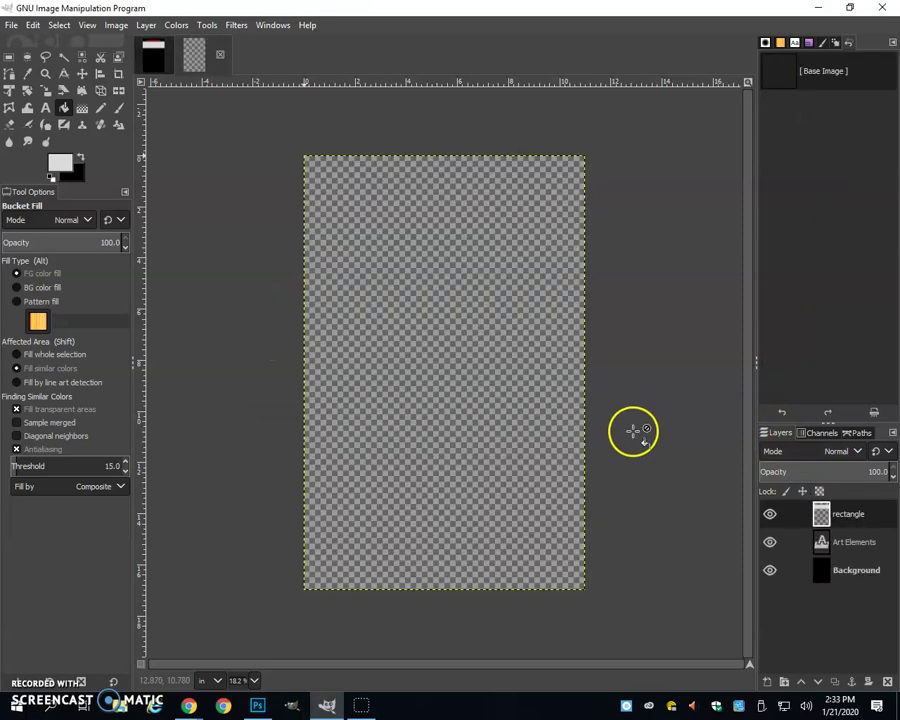
- Switch to the Schoology gradebook window in Chrome, save the assignment changes and minimize the window
click(192, 706)
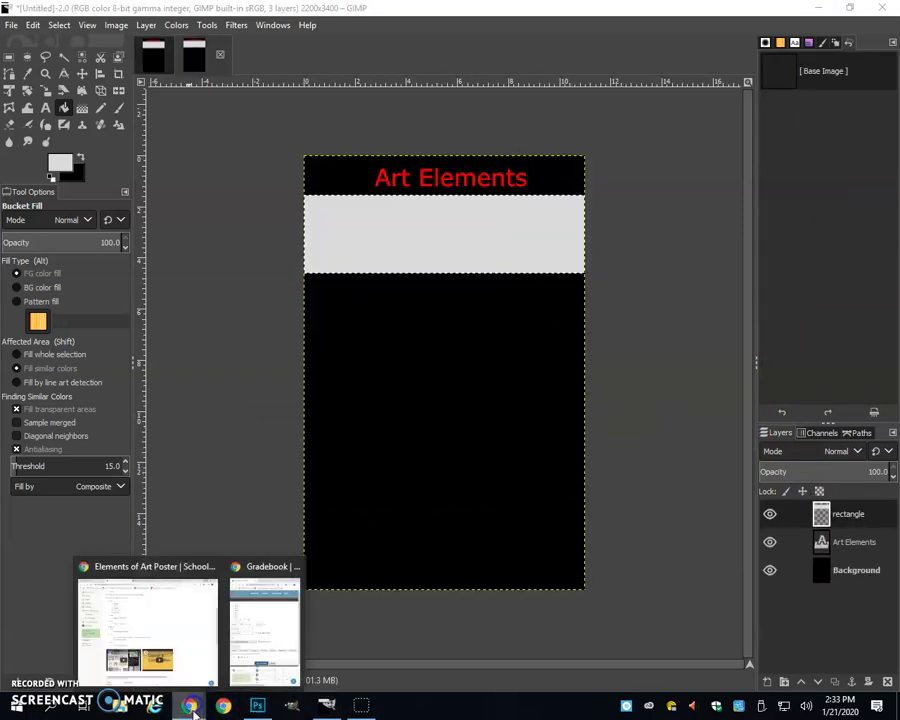
click(254, 628)
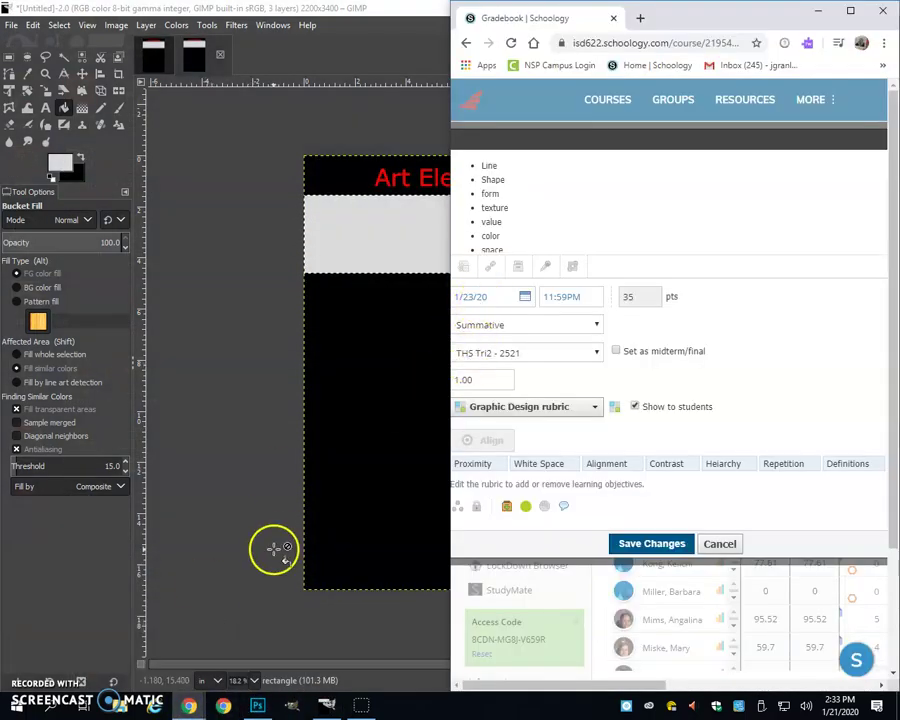
click(650, 543)
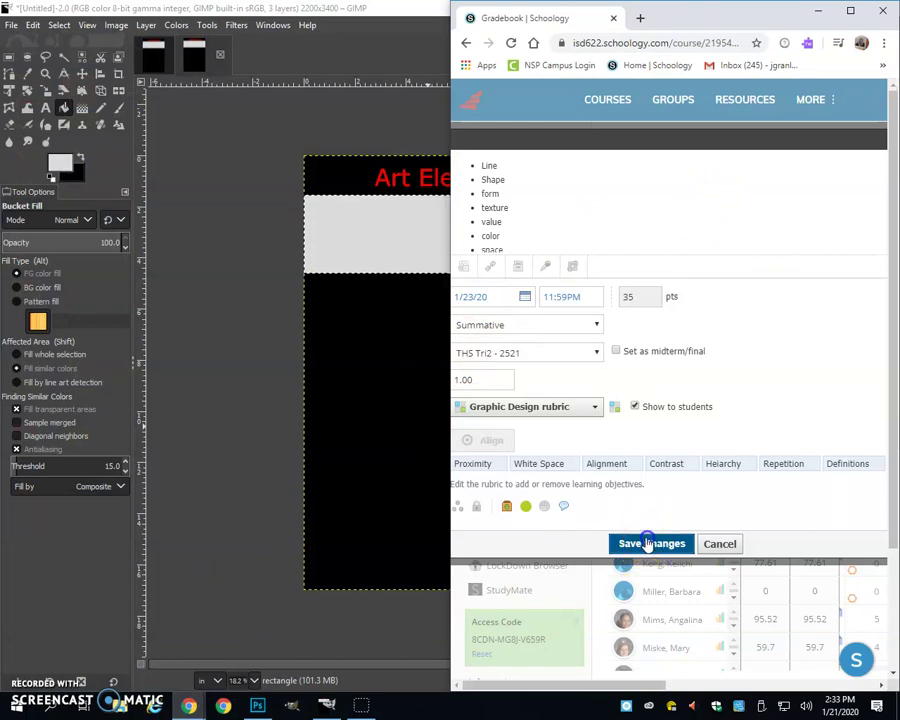
click(640, 17)
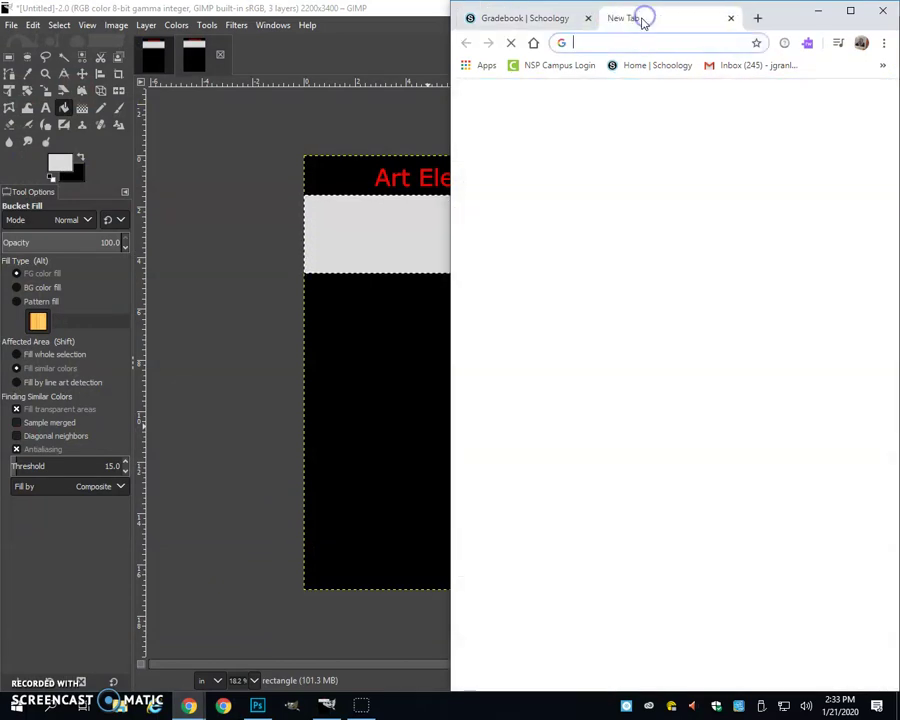
click(818, 10)
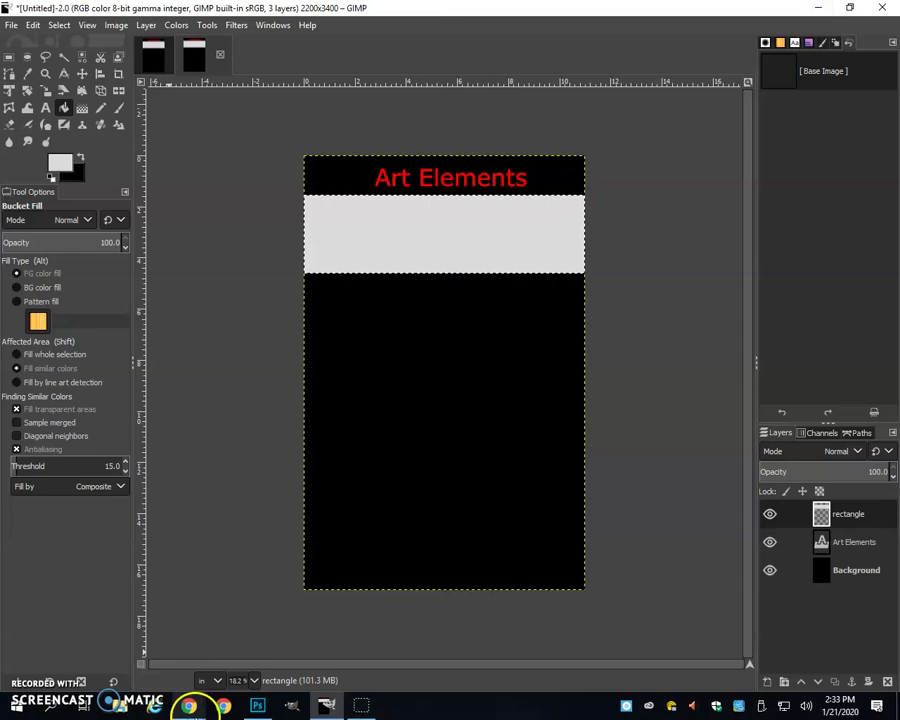
- Switch to the Elements of Art Poster assignment page in Chrome and review the list of required art elements
mouse_move(193, 712)
click(165, 636)
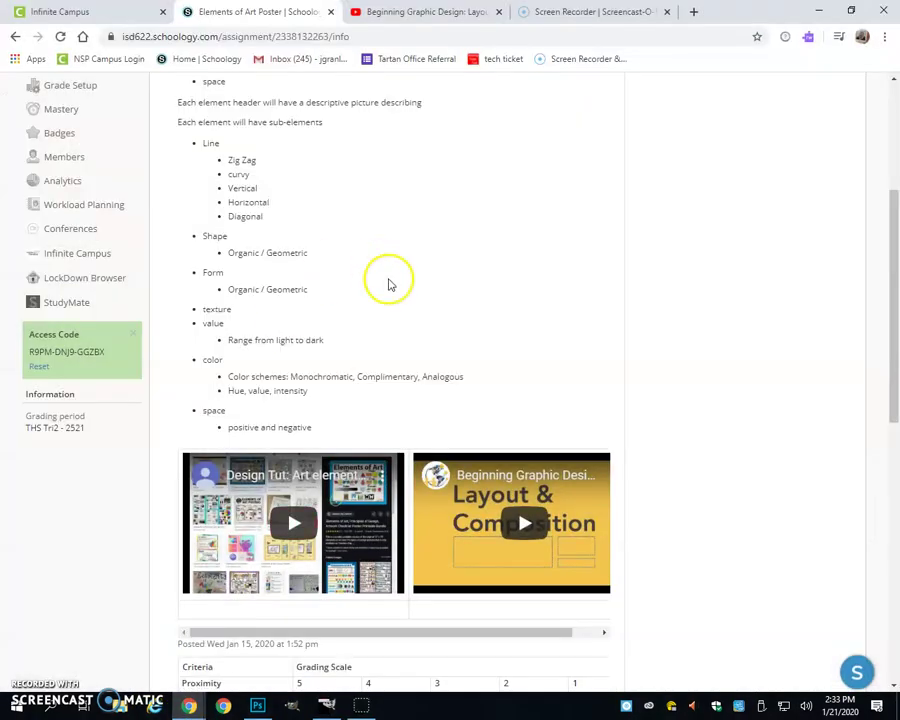
scroll(378, 270, up, 2)
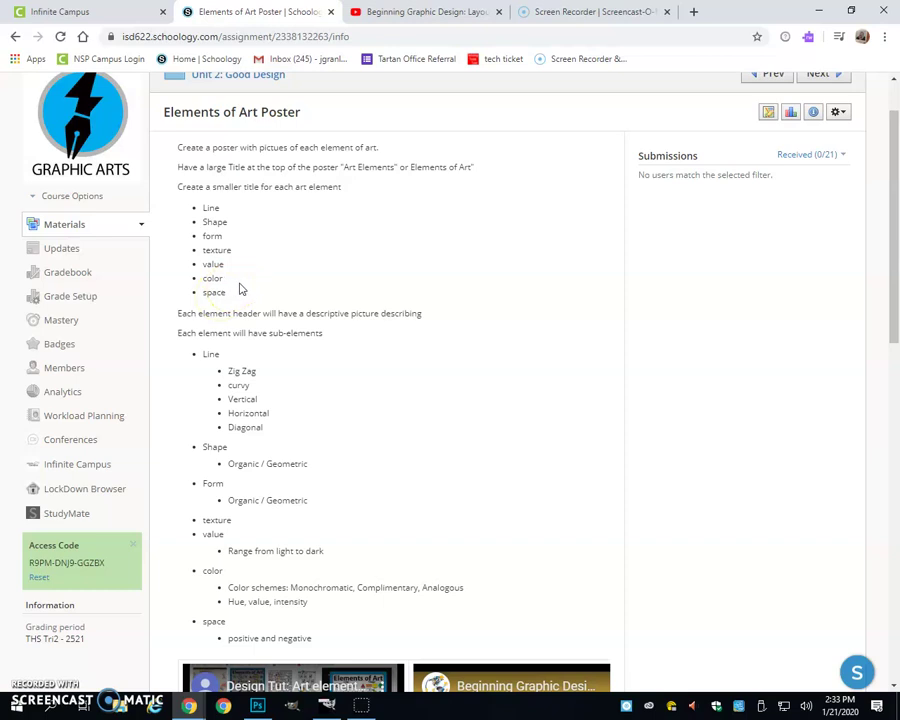
- Switch to GIMP, duplicate the rectangle layer and move the copy just below the first band, leaving a narrow black gap
mouse_move(365, 707)
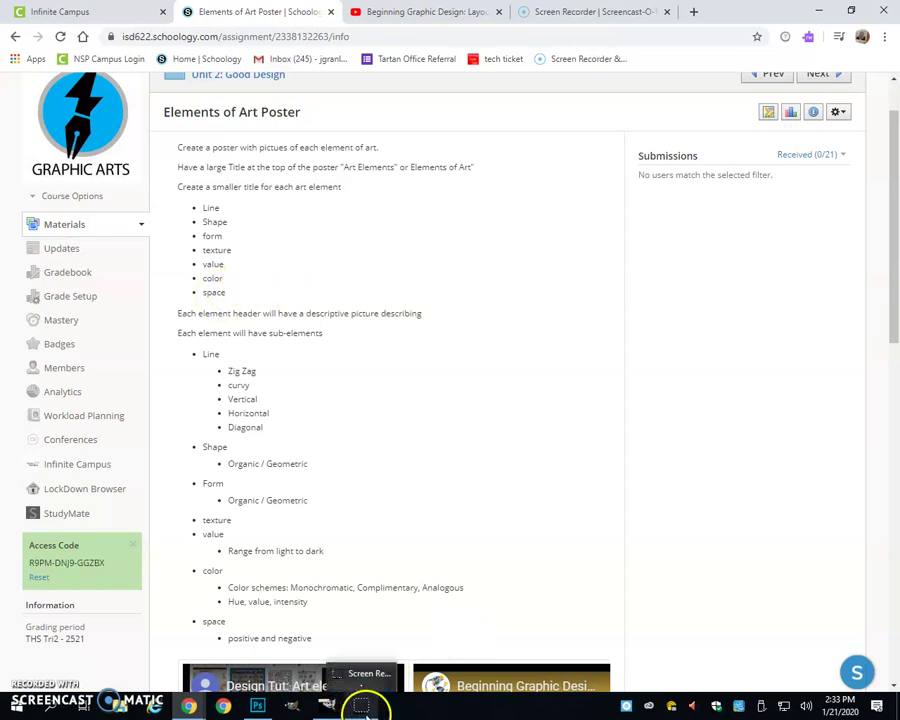
mouse_move(258, 707)
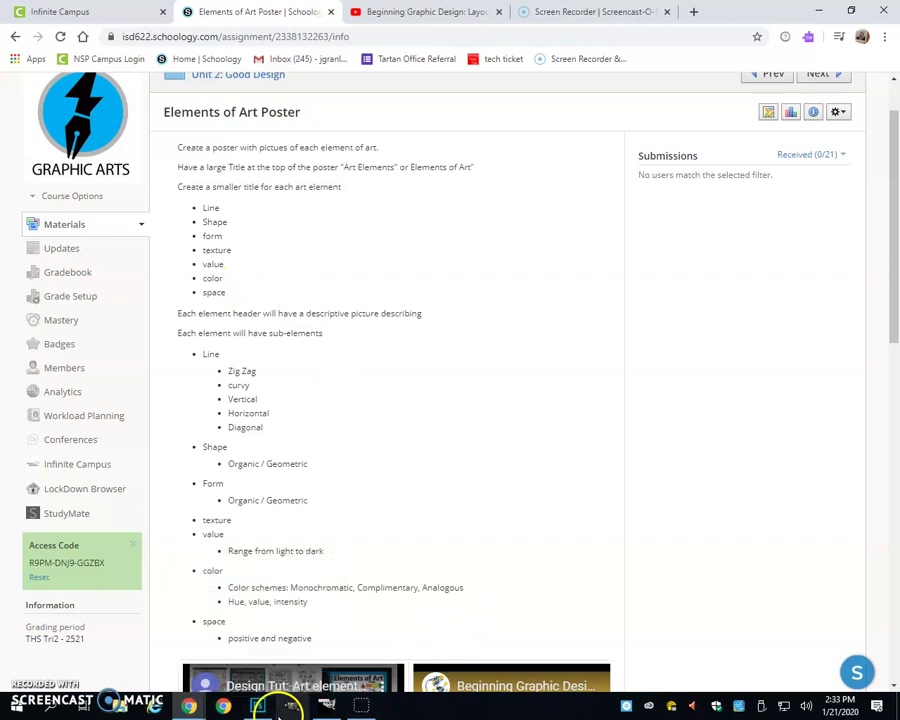
mouse_move(270, 708)
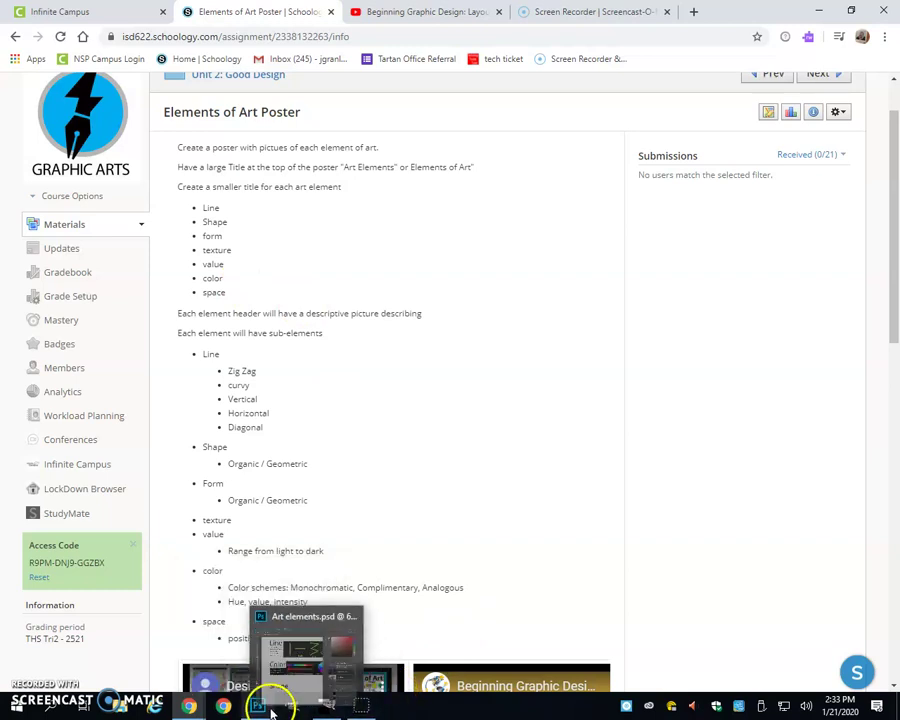
click(326, 706)
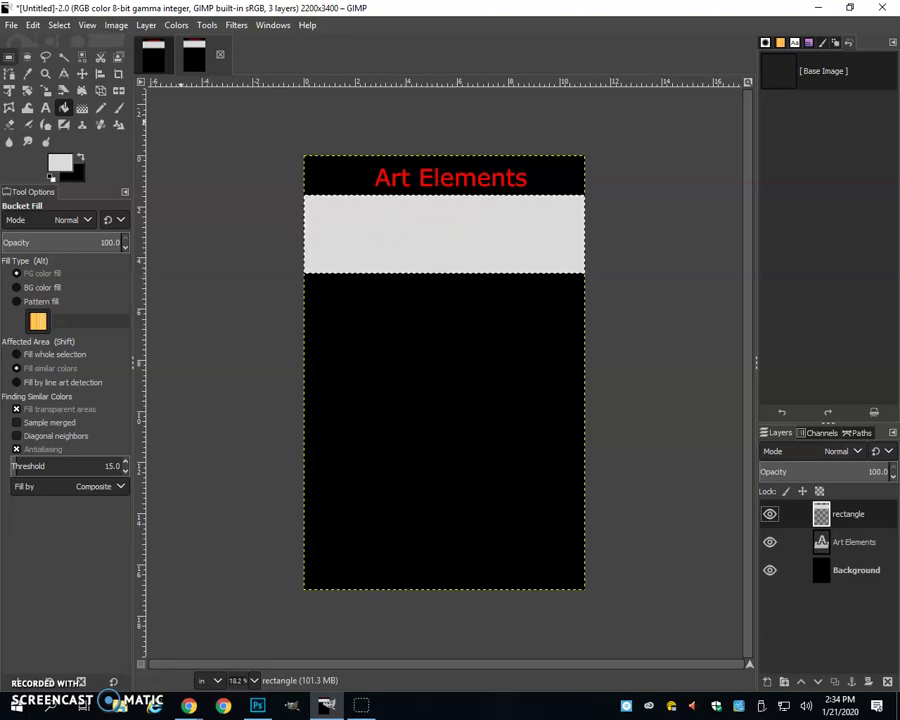
click(821, 515)
right_click(821, 515)
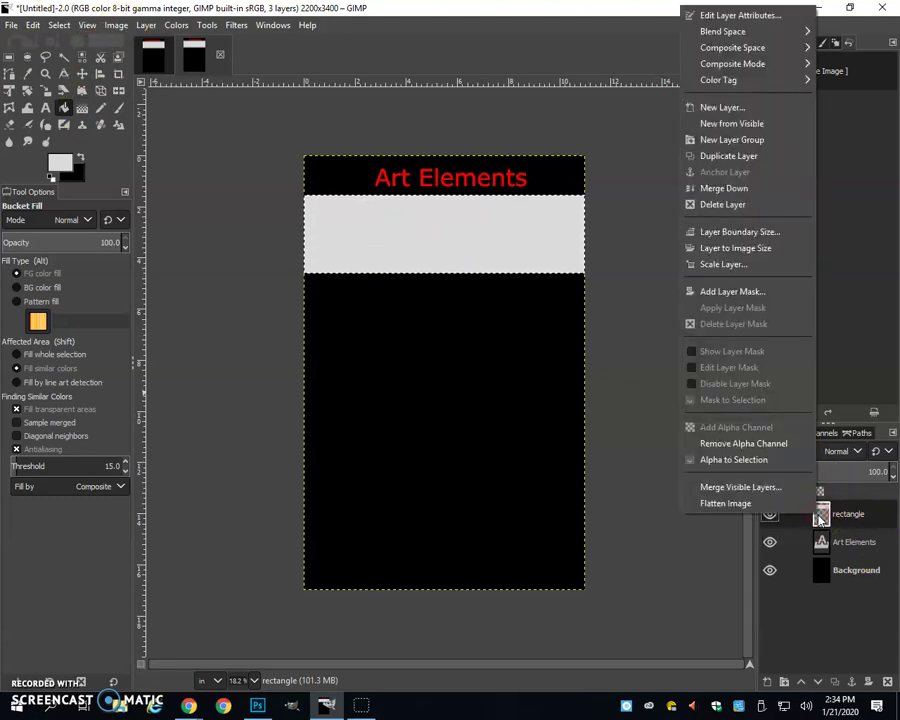
click(761, 160)
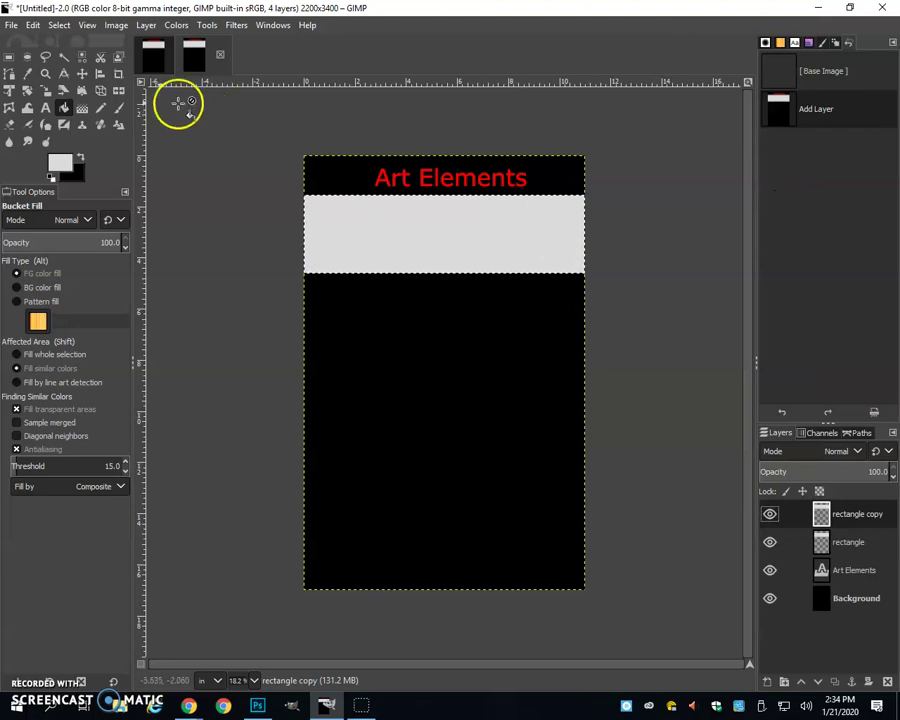
click(82, 73)
drag(438, 226, 440, 316)
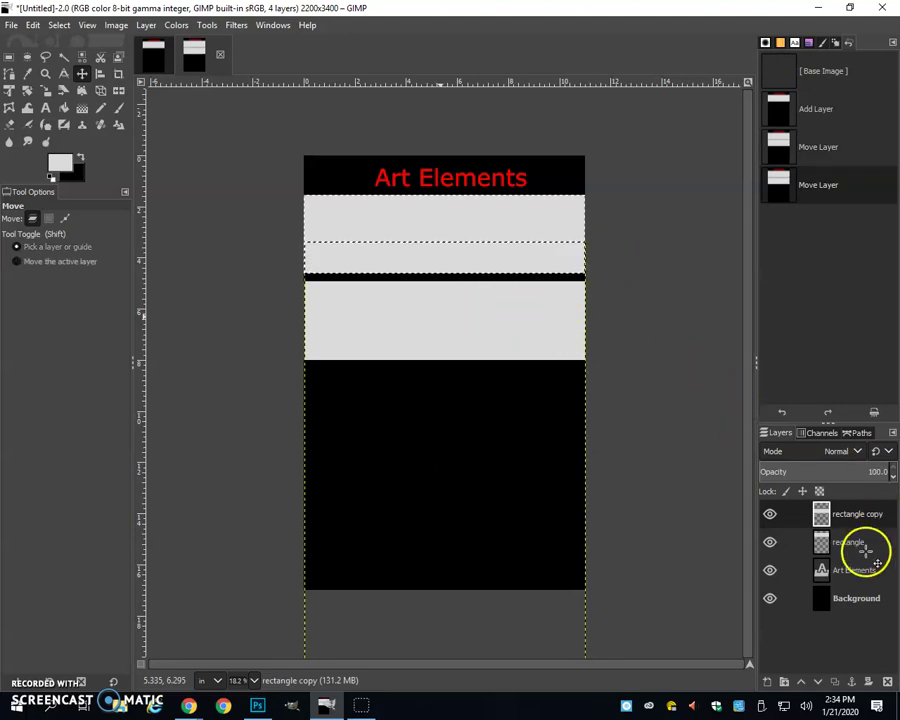
- Duplicate the original rectangle layer again and move this copy below the second band with a matching narrow gap
click(837, 554)
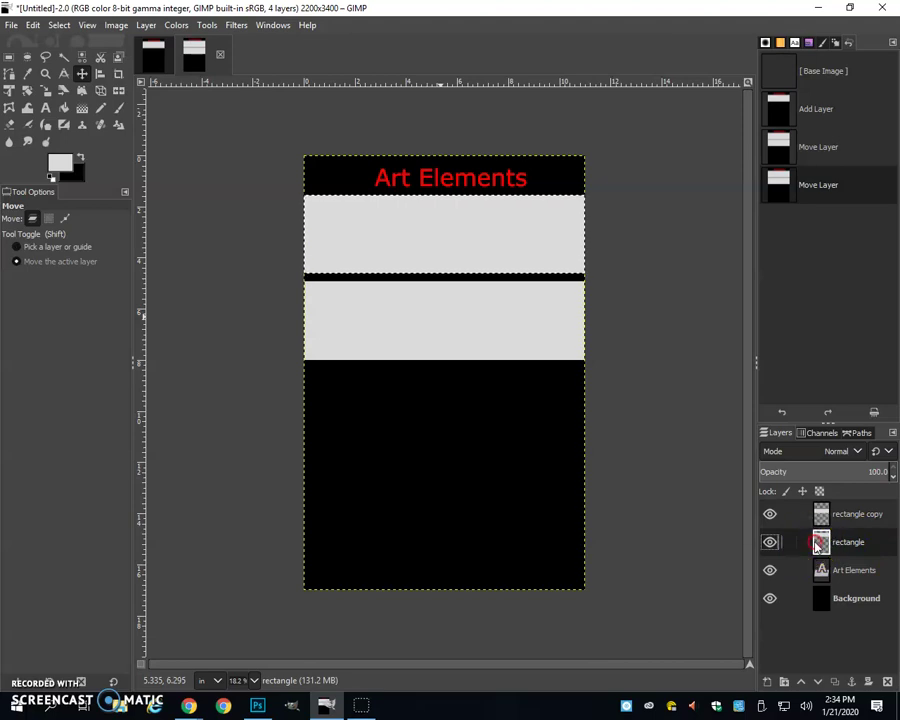
right_click(821, 542)
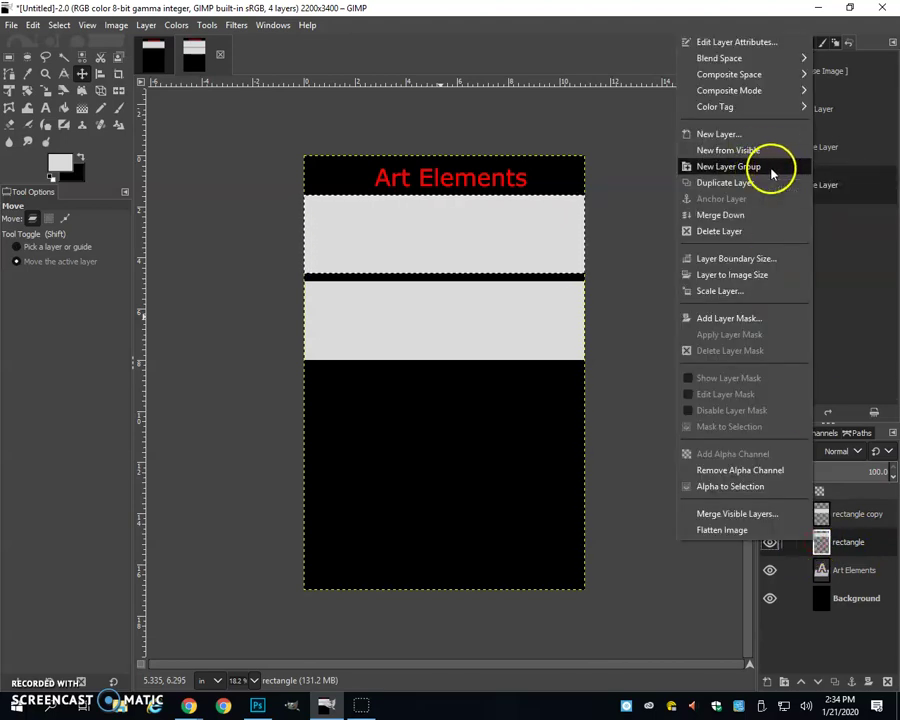
click(741, 186)
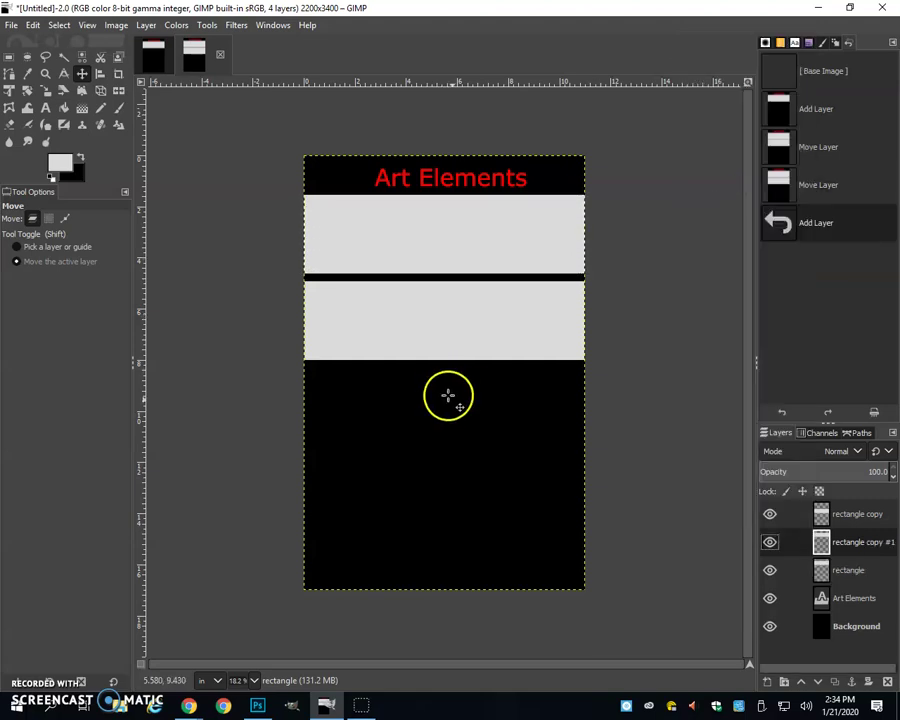
drag(474, 321, 474, 487)
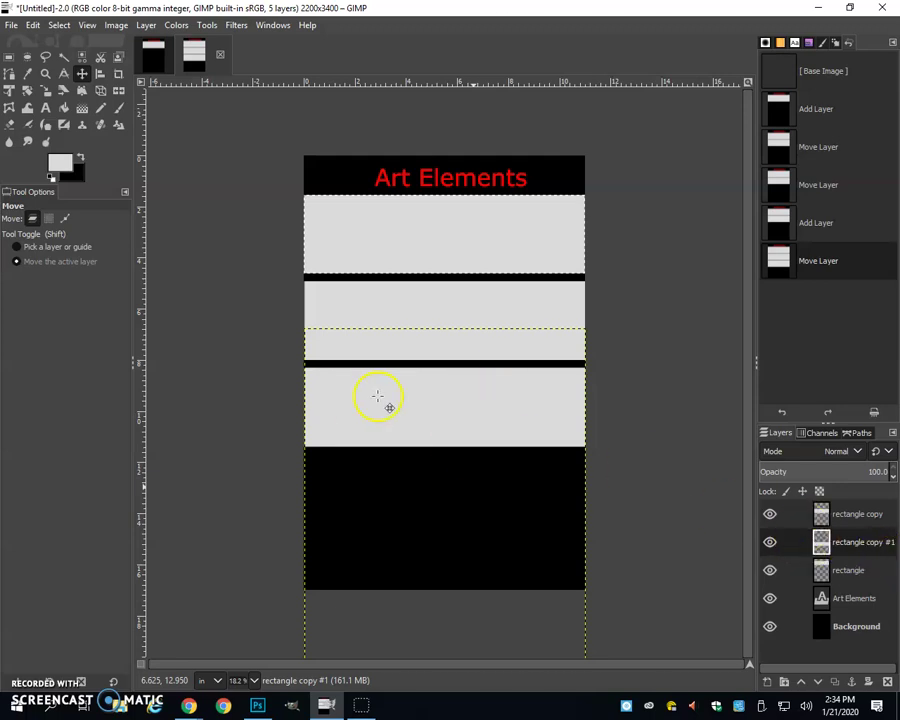
right_click(446, 410)
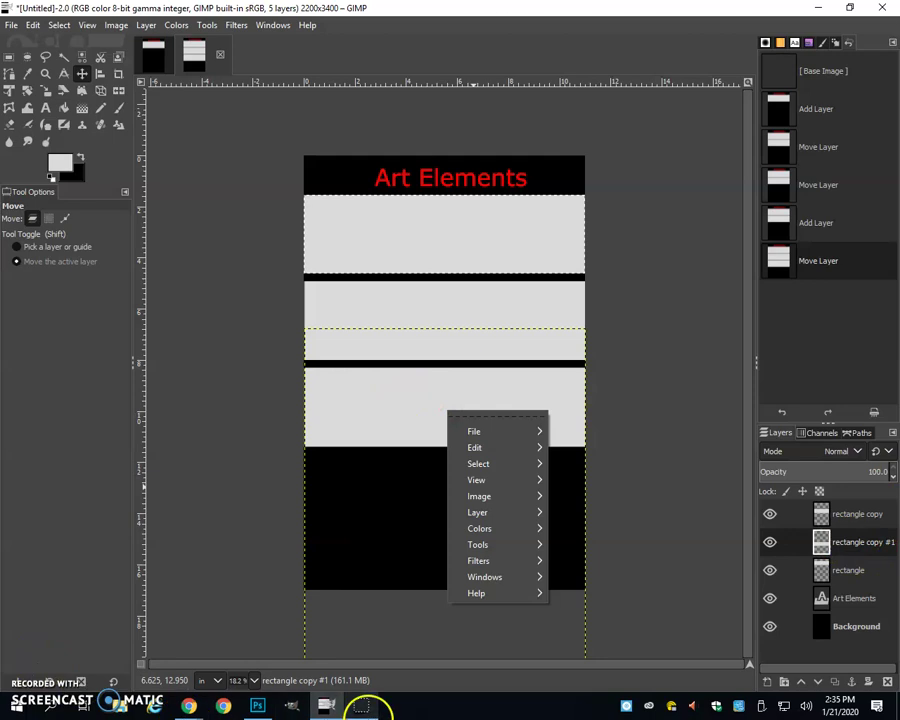
click(361, 710)
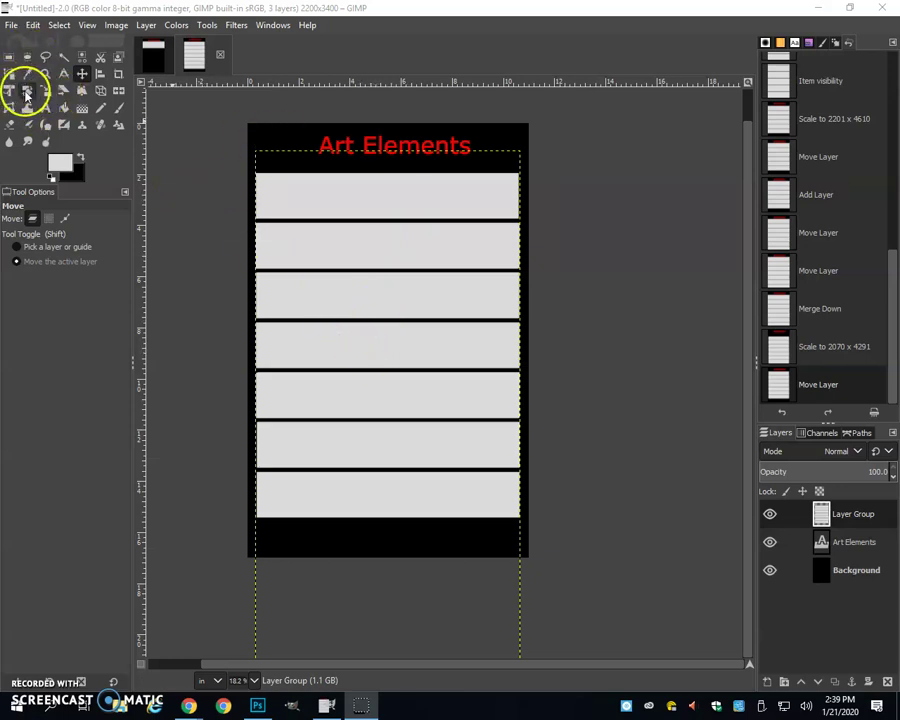
right_click(866, 521)
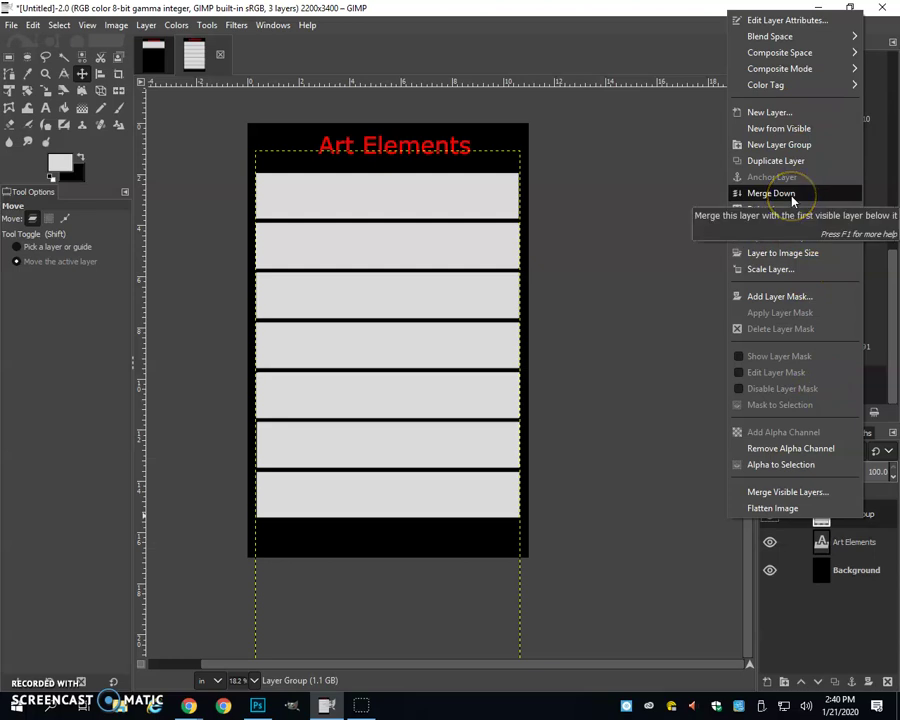
click(638, 178)
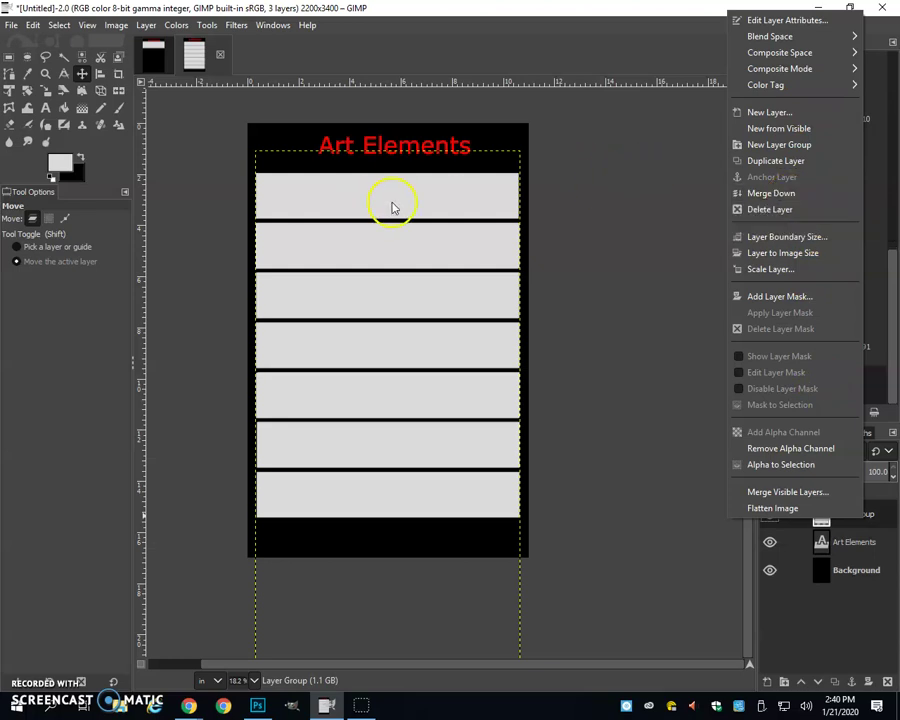
click(603, 218)
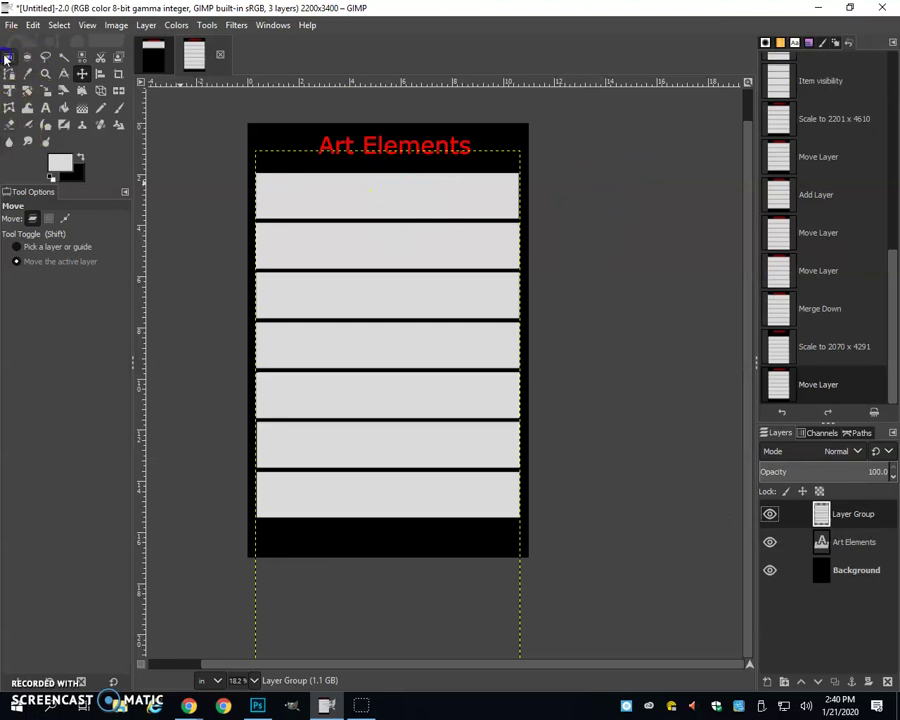
- Add two vertical guides as side margins, at about 1.2 in and 10 in across the poster
click(7, 58)
drag(140, 210, 280, 218)
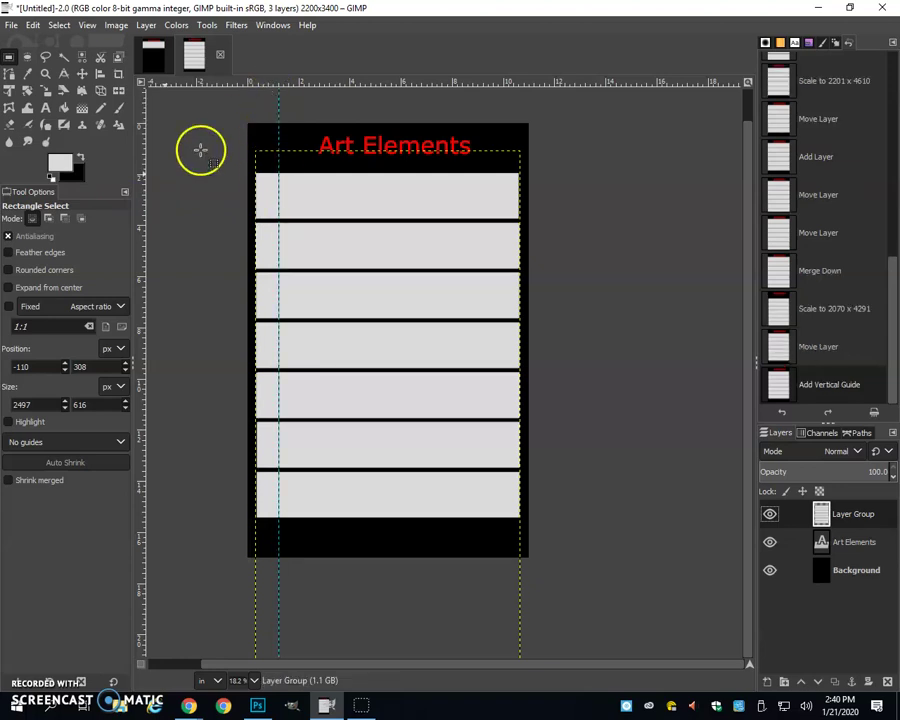
drag(144, 212, 504, 213)
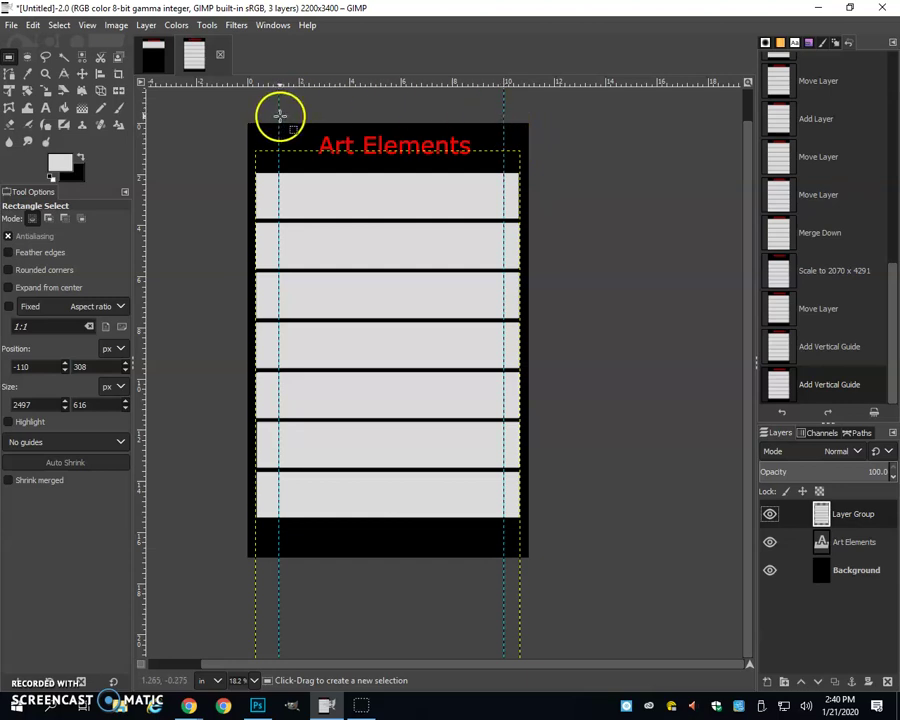
- Clear the ends of all the gray bands outside the two vertical guides on the Layer Group layer and deselect
drag(504, 121, 530, 570)
key(Delete)
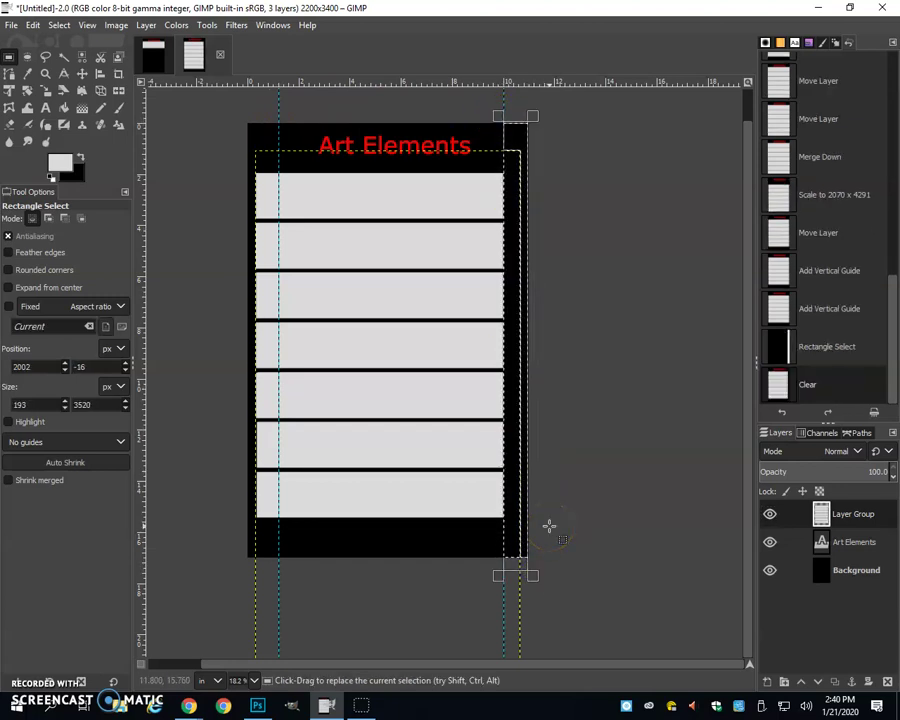
drag(242, 121, 277, 577)
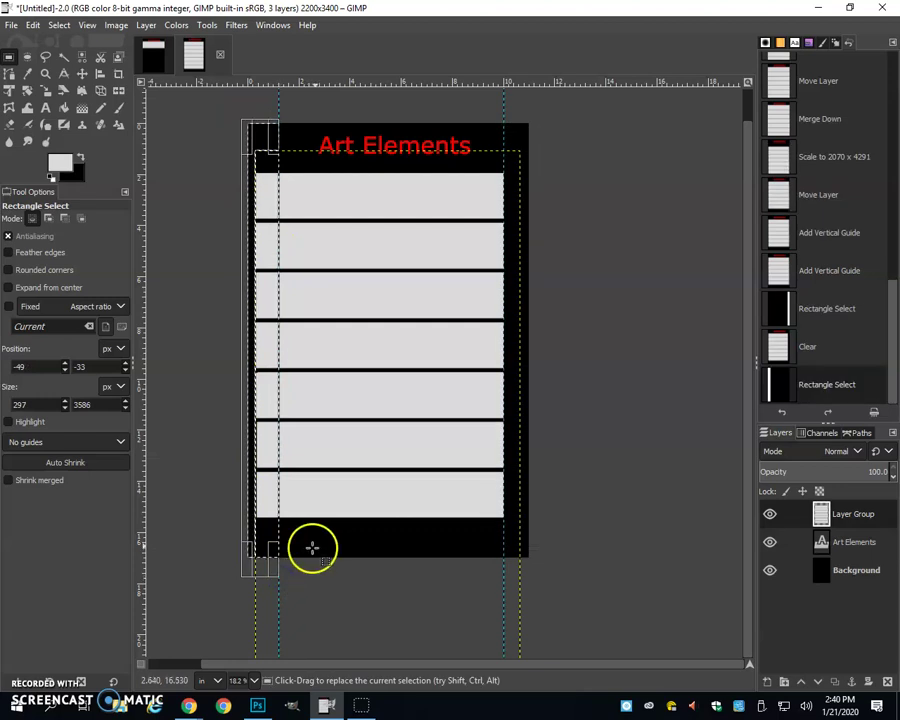
key(Delete)
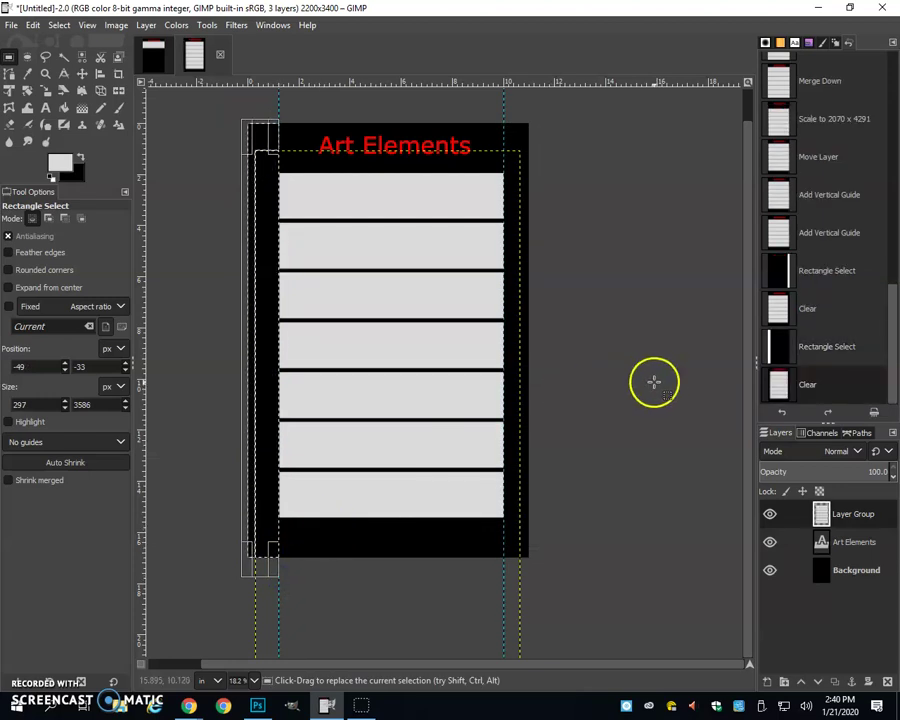
key(shift+ctrl+a)
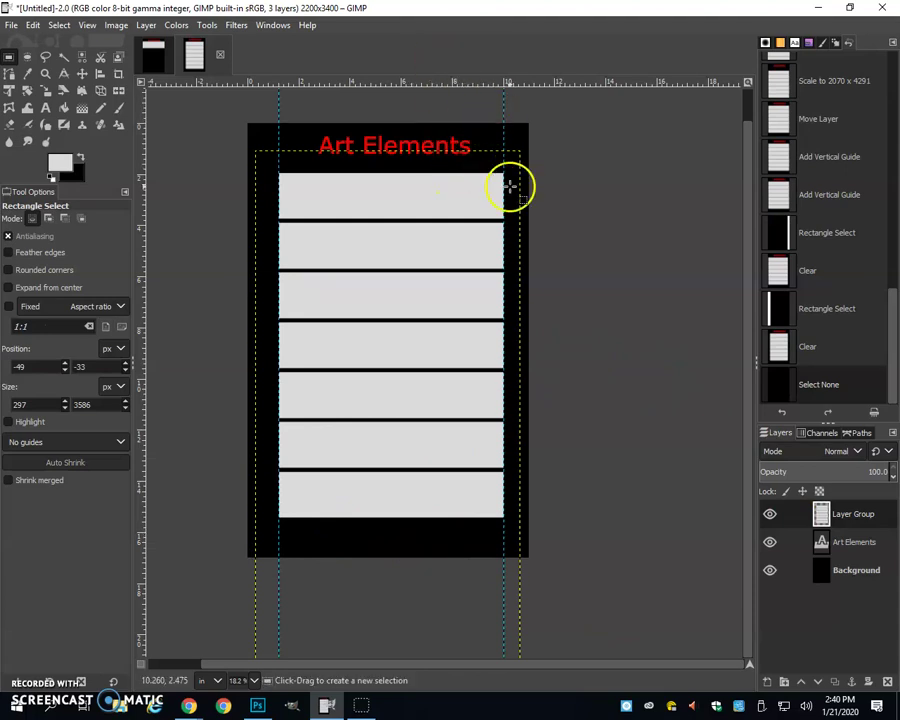
- Add a transparent 2200 × 3400 px layer named "org" above the Layer Group layer
click(860, 542)
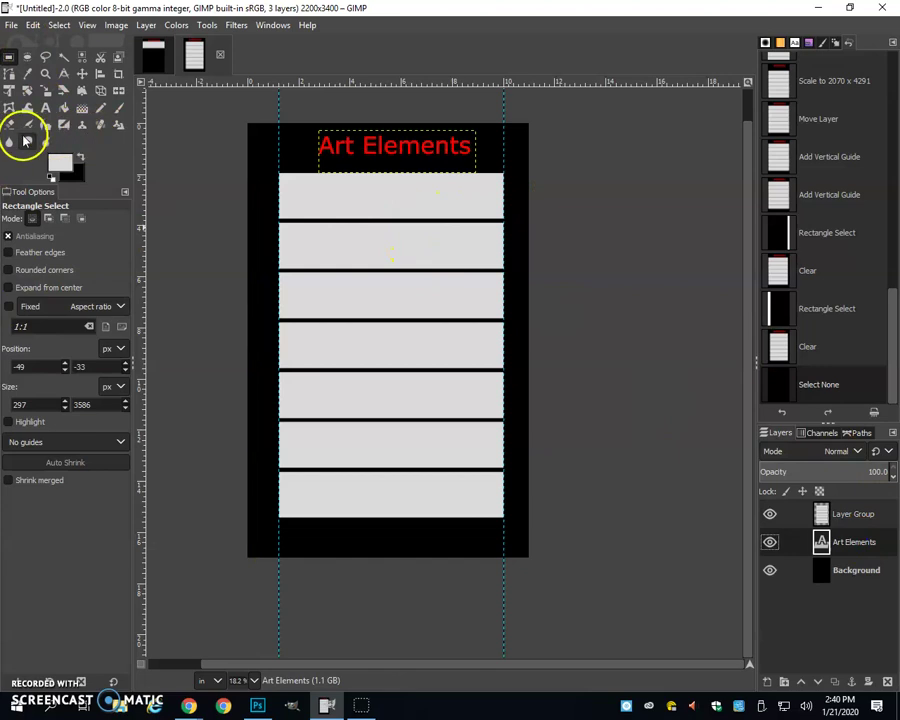
click(45, 73)
drag(299, 184, 347, 232)
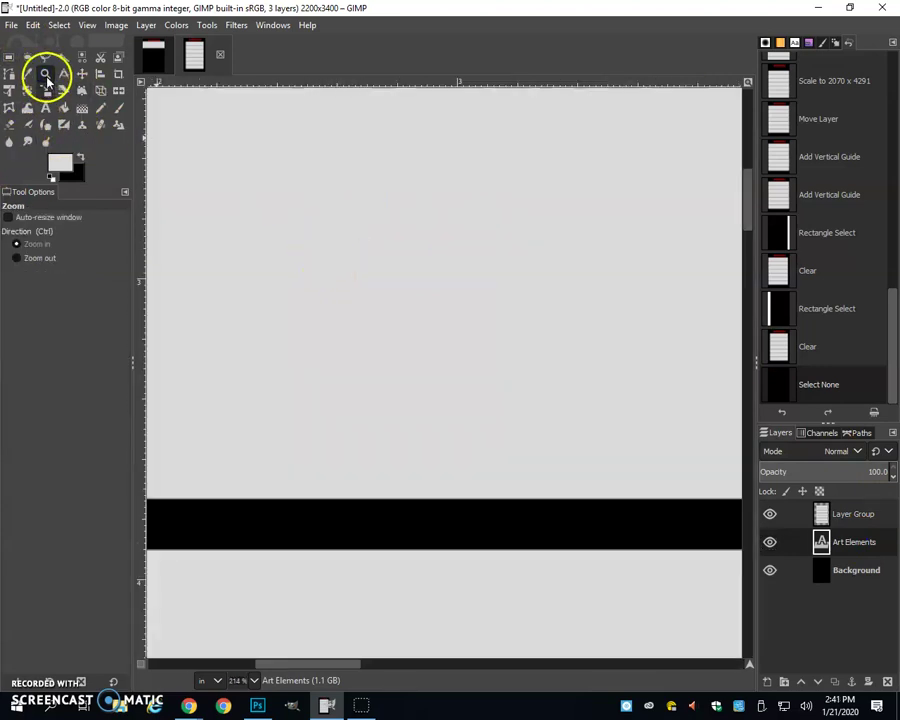
click(40, 258)
click(346, 283)
click(346, 283)
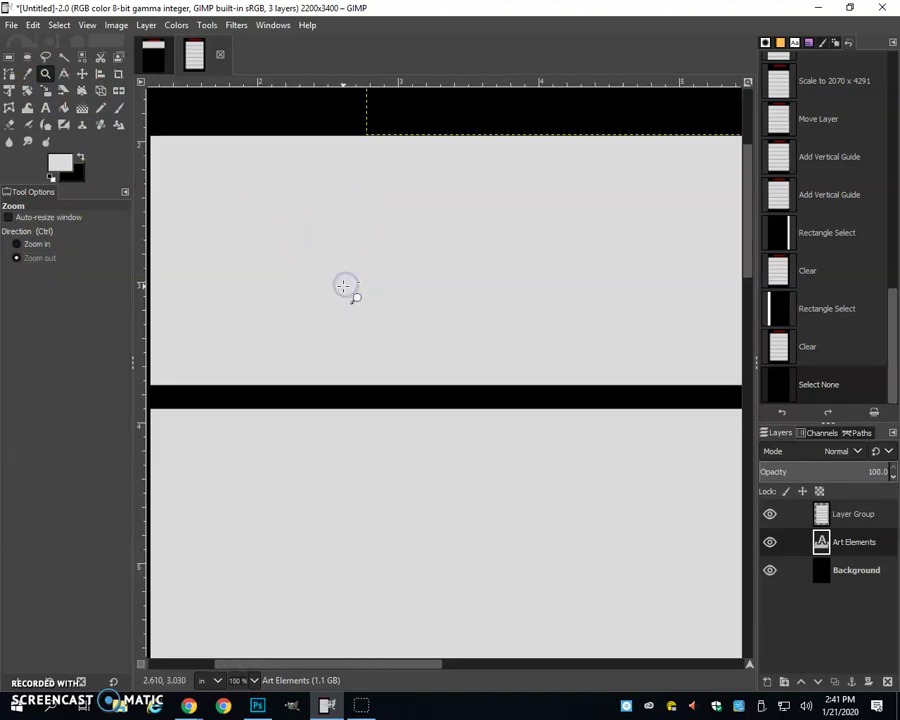
click(346, 287)
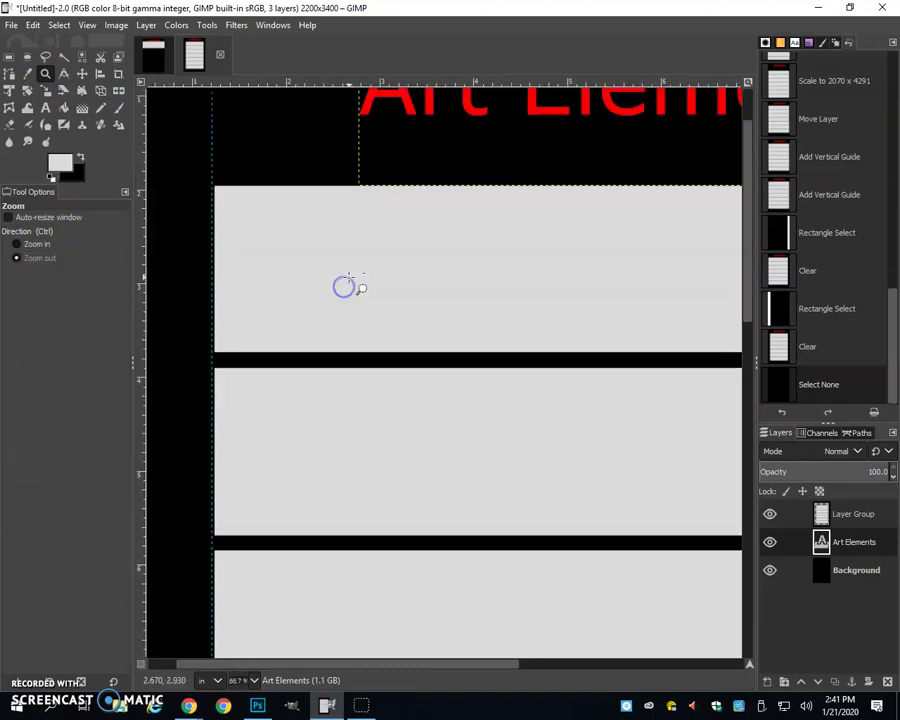
click(862, 515)
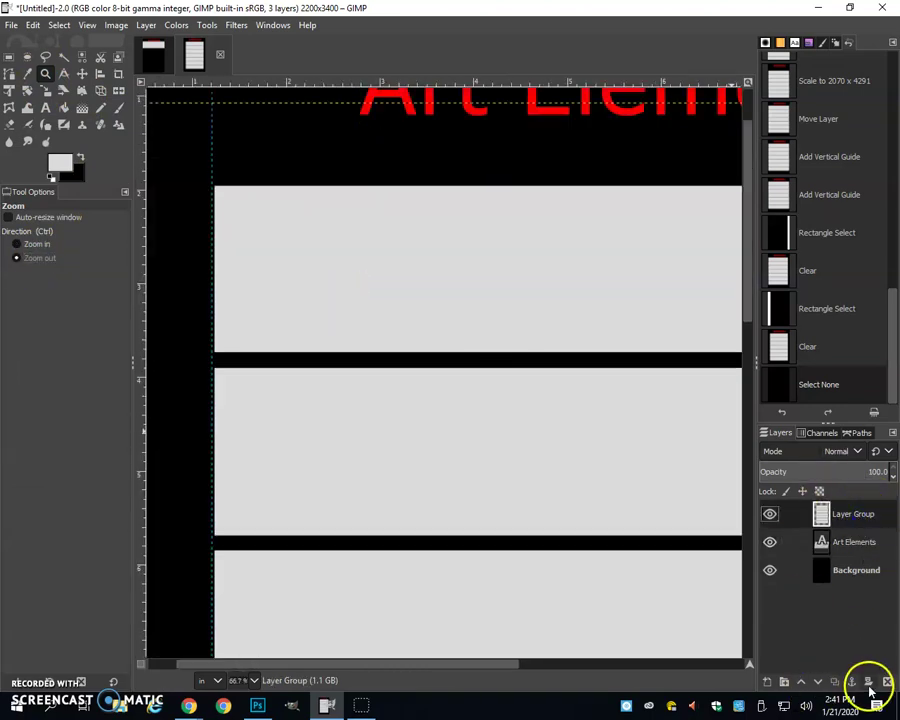
click(767, 681)
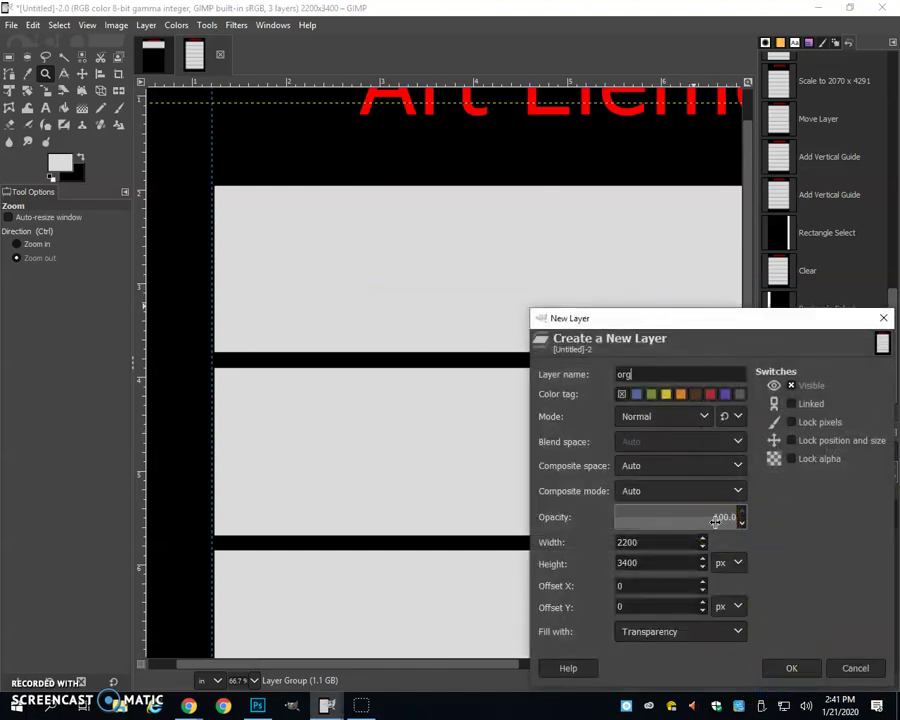
key(Return)
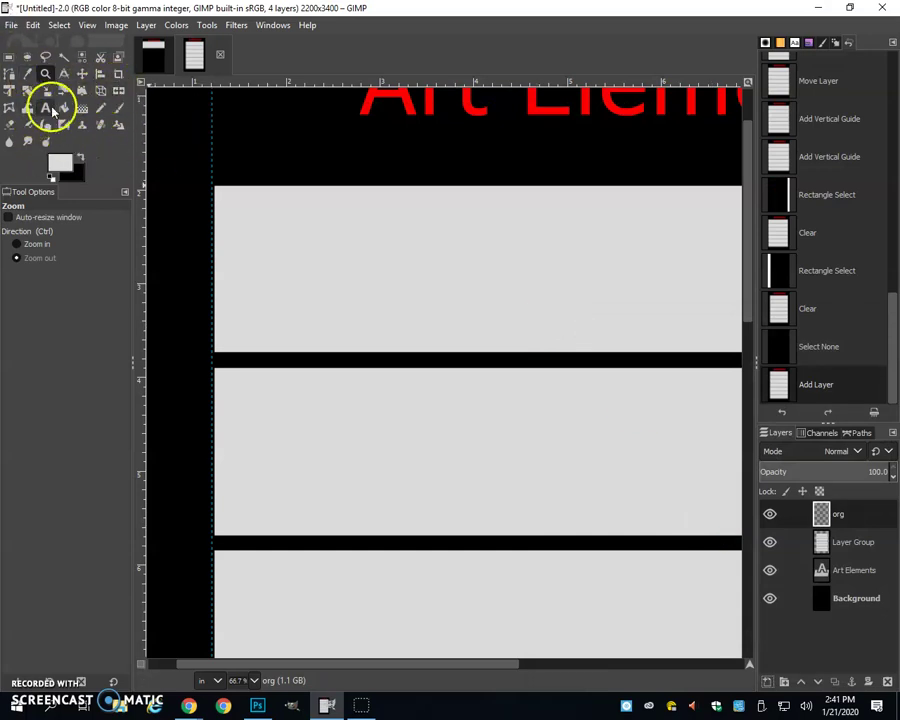
- Add the text "Element" in black (000000), 62 px Sans-serif, in a text box at the first band's upper-left corner
click(50, 110)
click(48, 320)
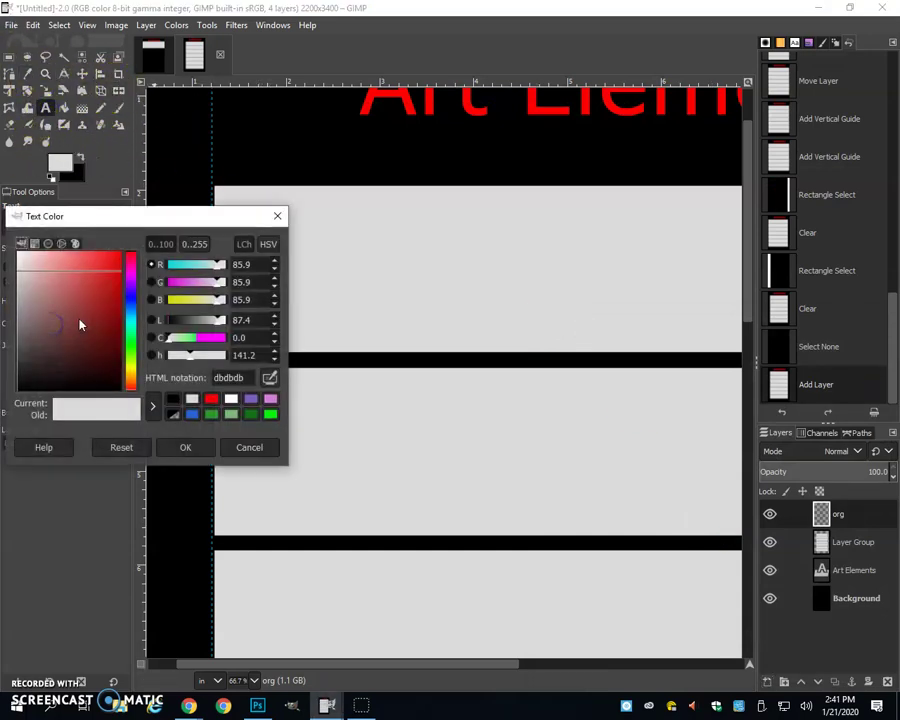
drag(54, 332, 57, 388)
click(188, 447)
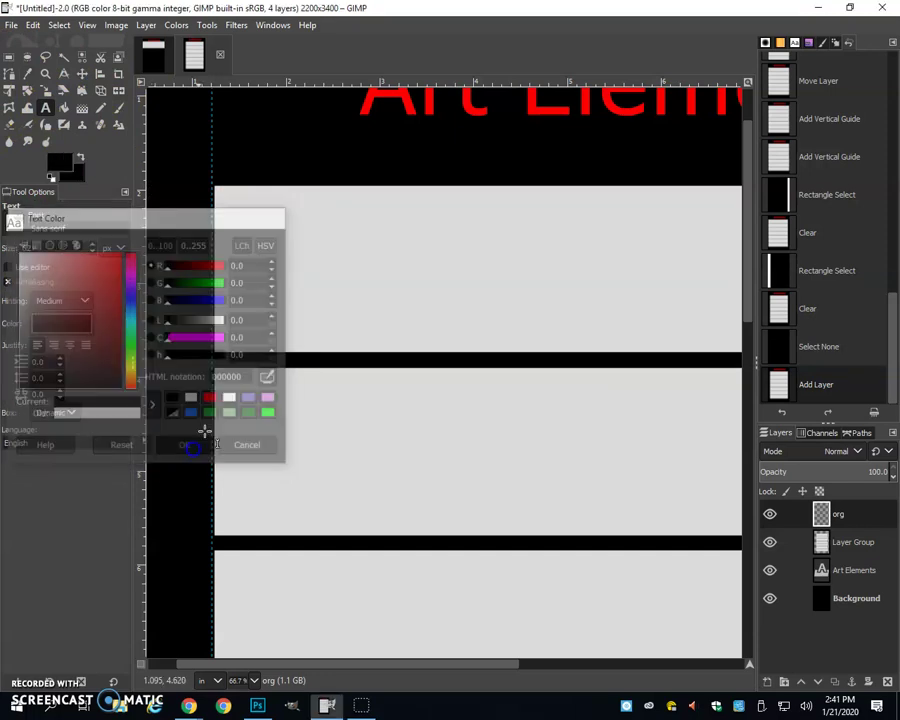
drag(214, 187, 388, 280)
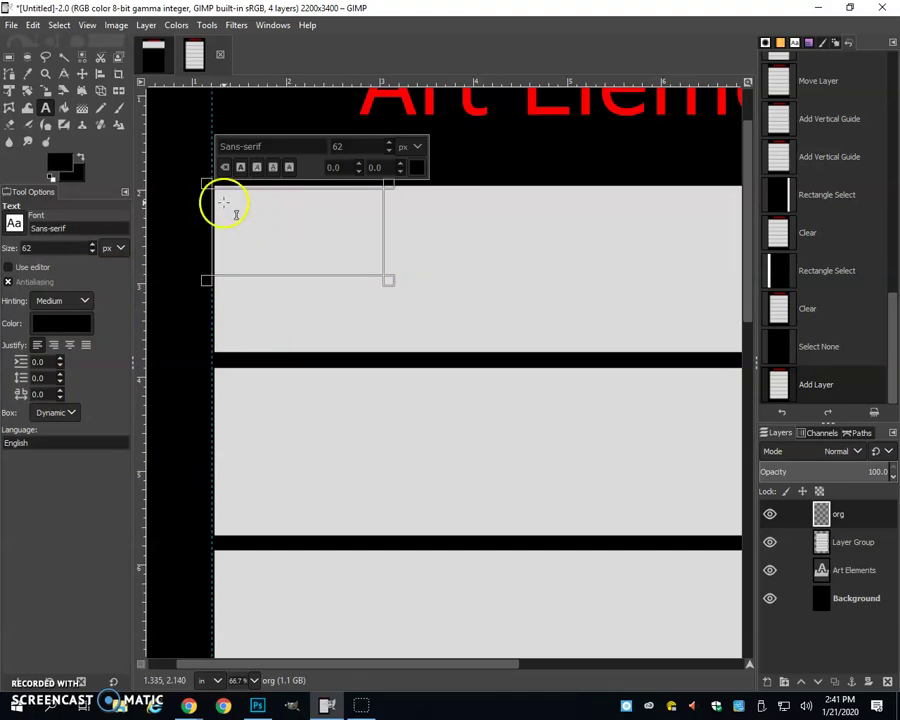
text(Elemnt)
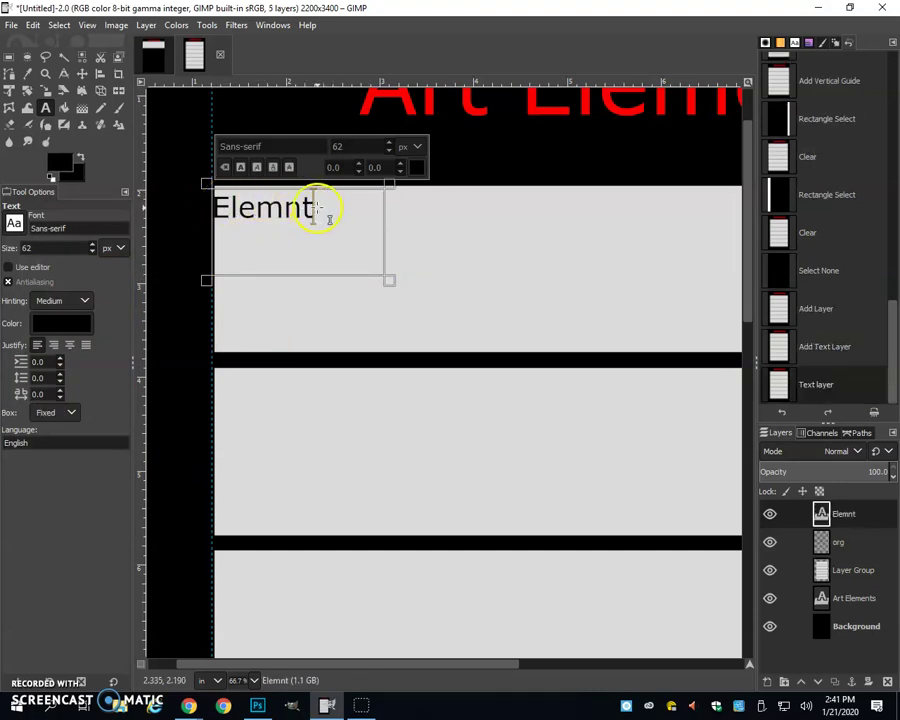
scroll(414, 264, up, 2)
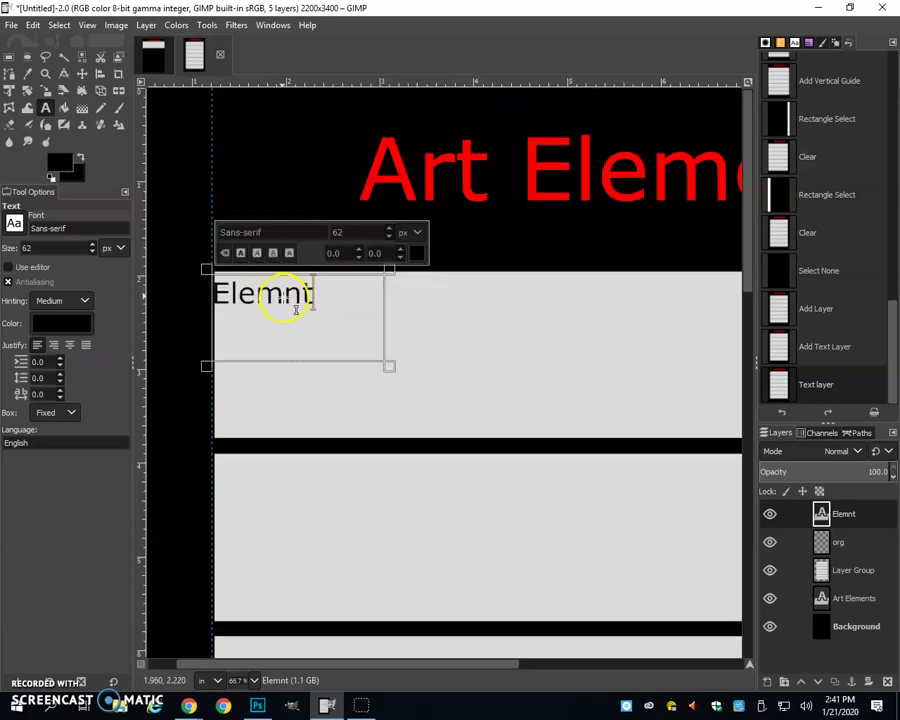
text(e)
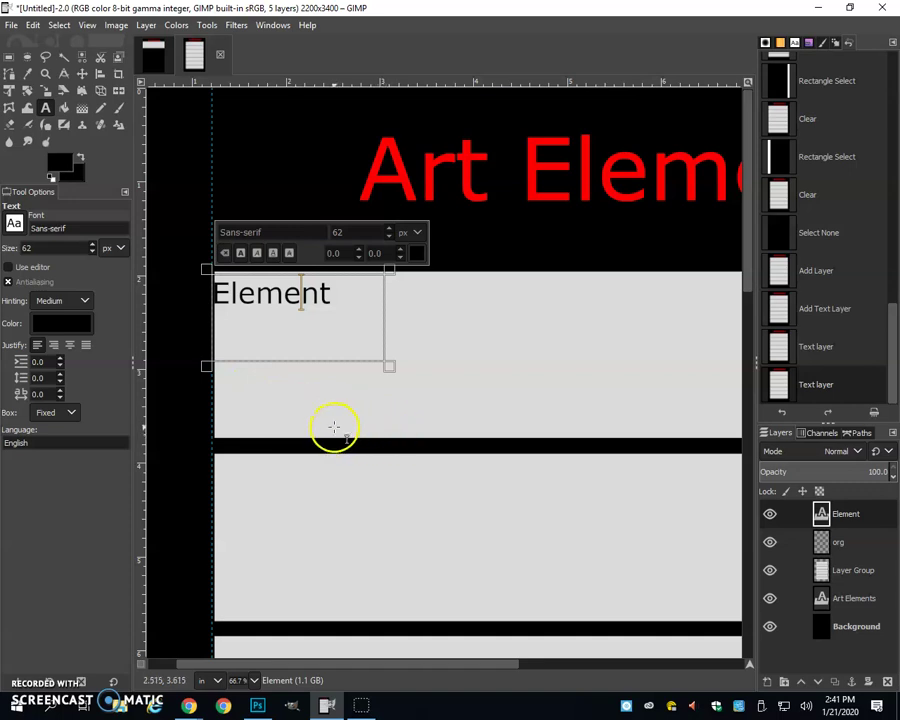
- Add a text box directly below the "Element" heading in the first band, containing "Element definiton"
drag(339, 435, 214, 312)
click(288, 358)
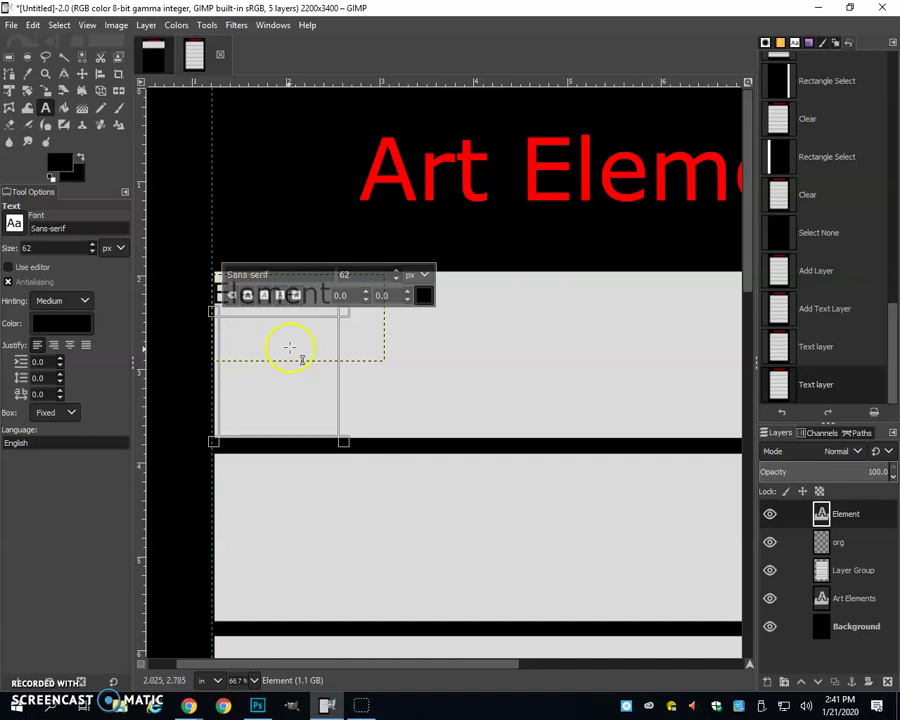
text(Element)
key(Return)
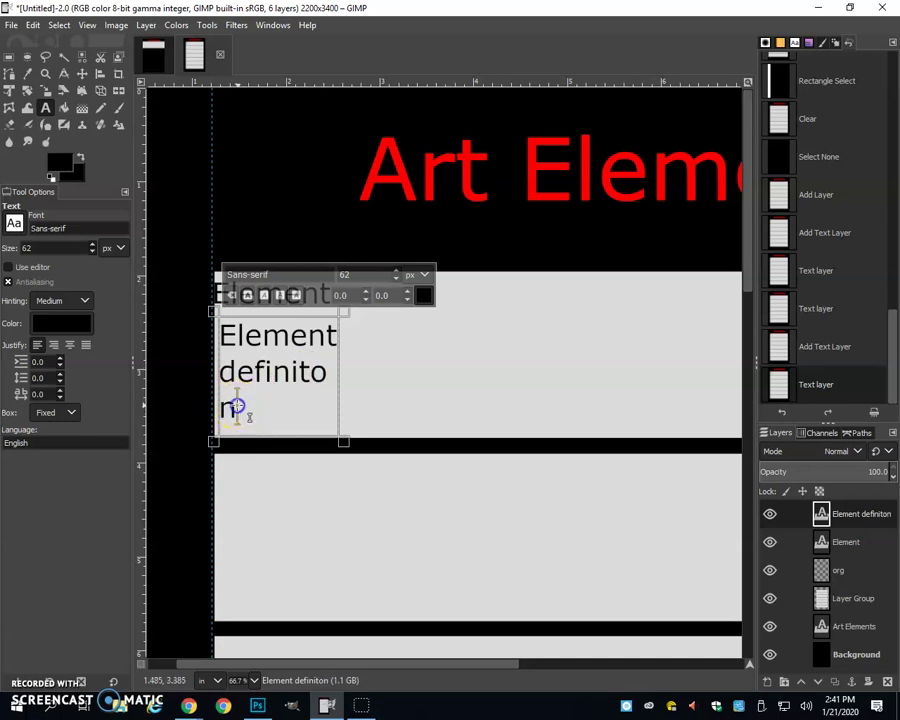
- Reduce the "Element definiton" text to 33 px
drag(237, 407, 215, 334)
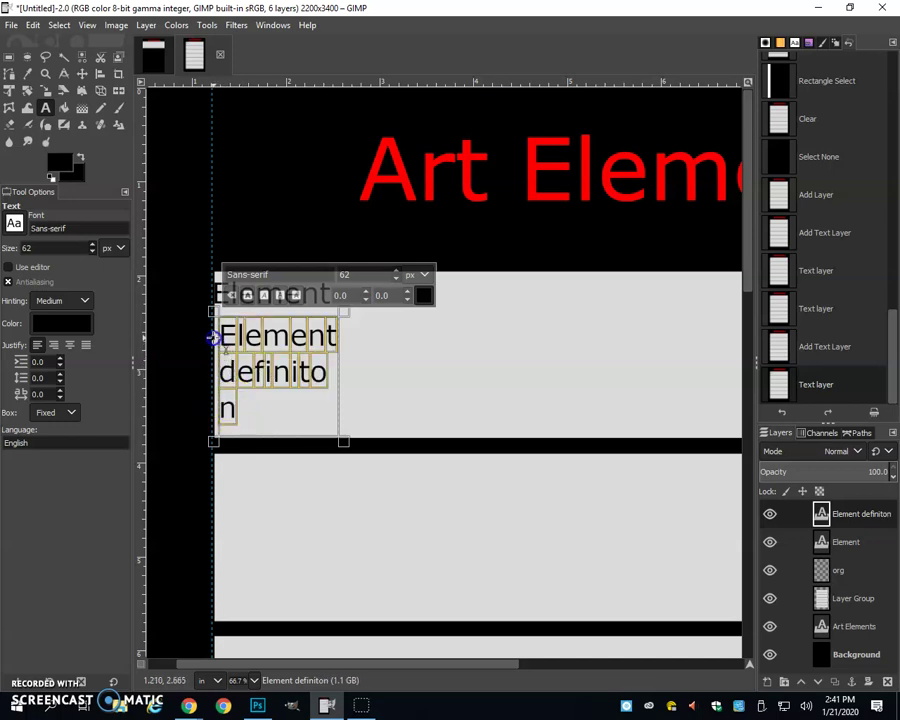
click(397, 281)
click(397, 281)
click(397, 281)
click(395, 274)
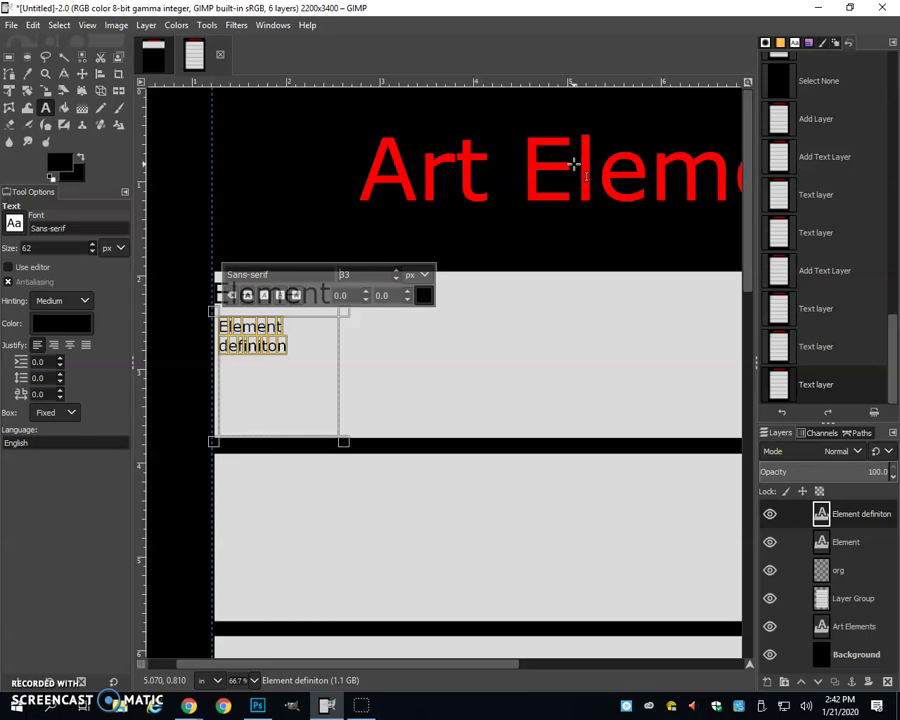
- Replace the first band's "Element" heading with the word "Shape"
click(852, 542)
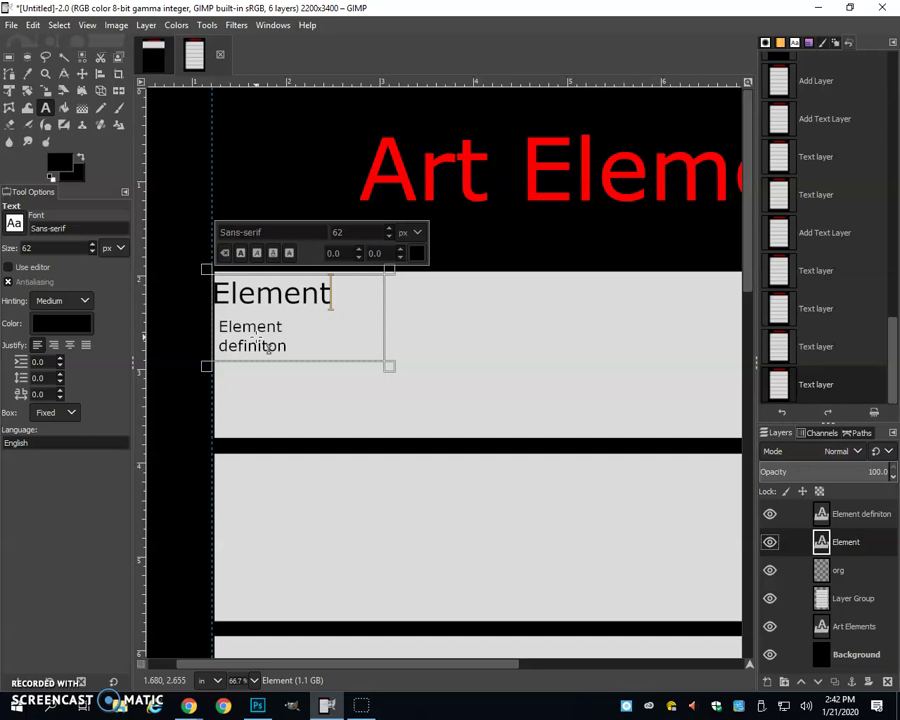
drag(442, 663, 546, 663)
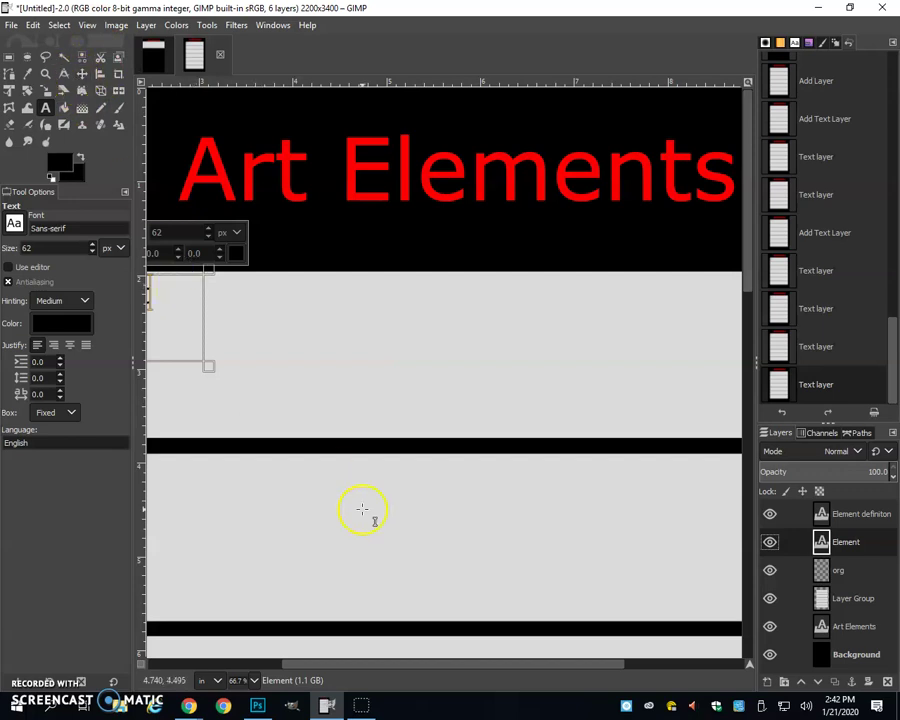
drag(502, 663, 458, 663)
double_click(847, 542)
drag(222, 295, 133, 299)
drag(589, 665, 518, 665)
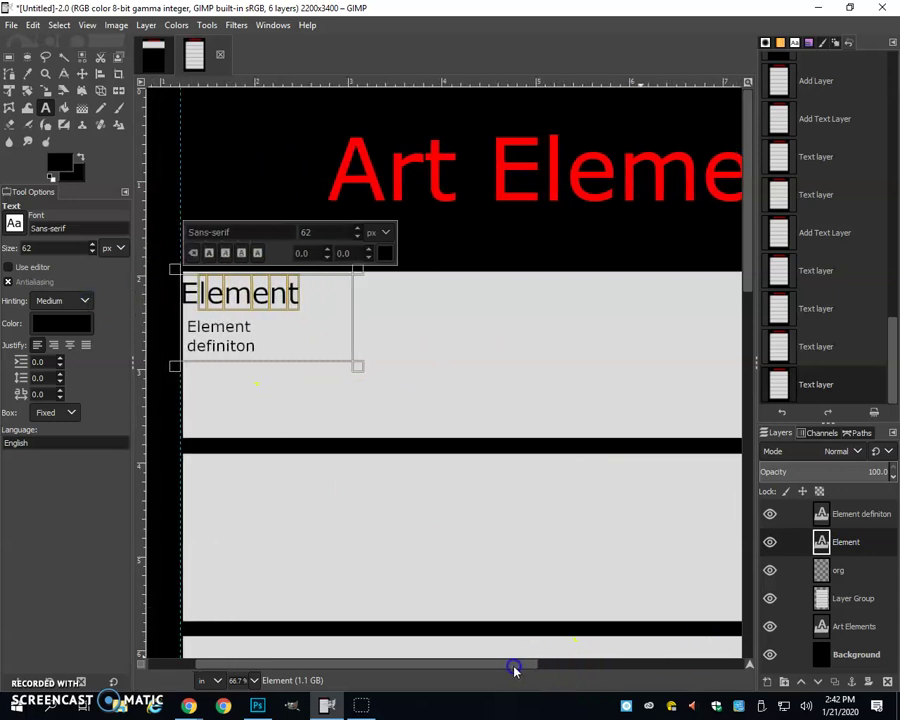
click(285, 290)
drag(312, 300, 178, 288)
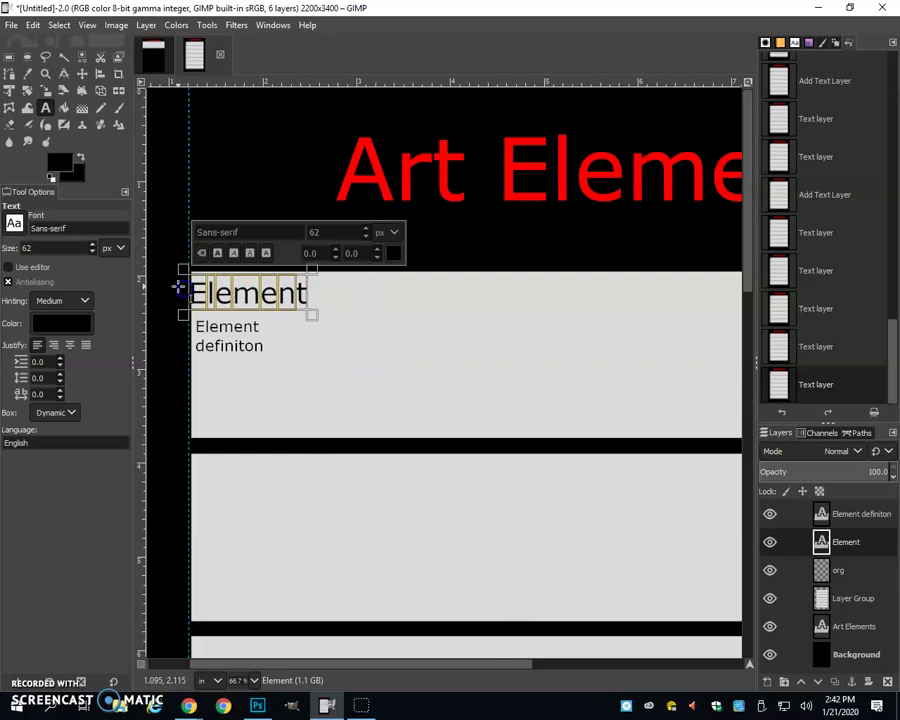
text(Shape)
key(Delete)
- Add the text "Organic" at 33 px along the lower edge of the first band, starting about 3.5 in across
click(231, 327)
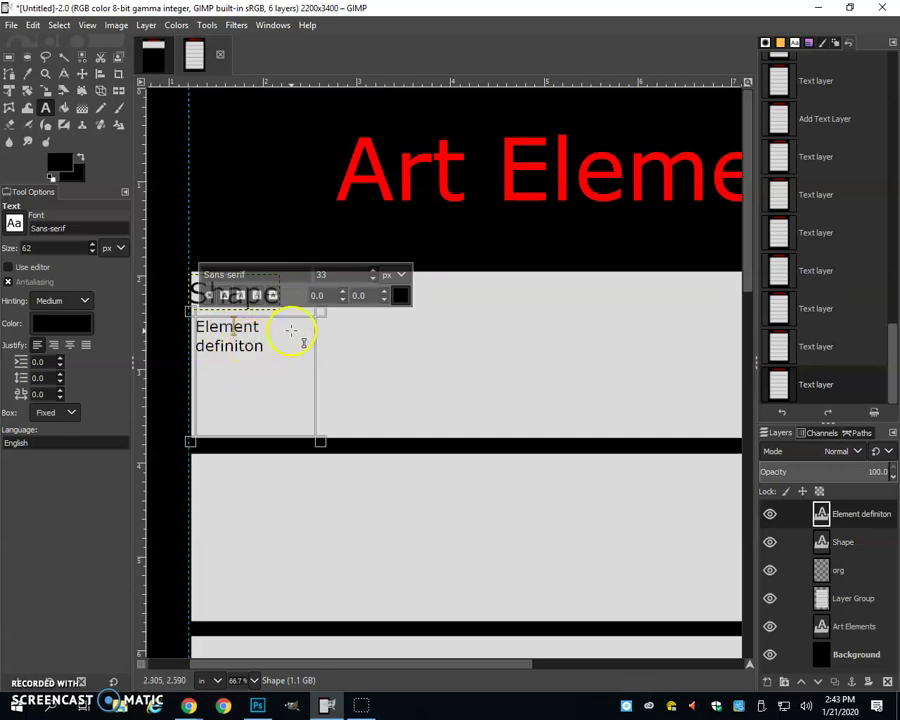
double_click(846, 545)
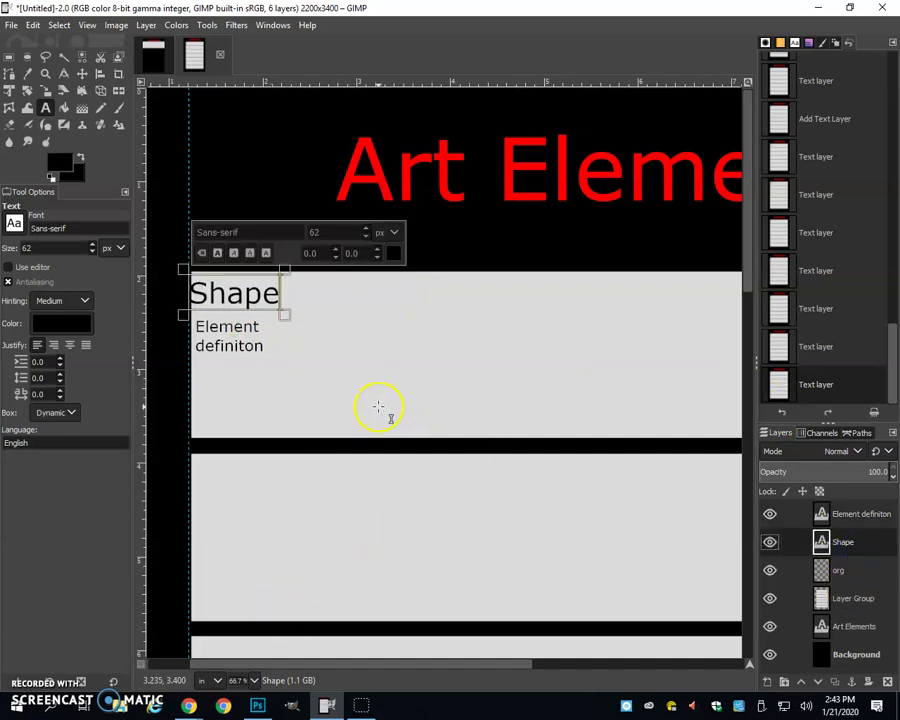
drag(402, 398, 645, 440)
text(Organic)
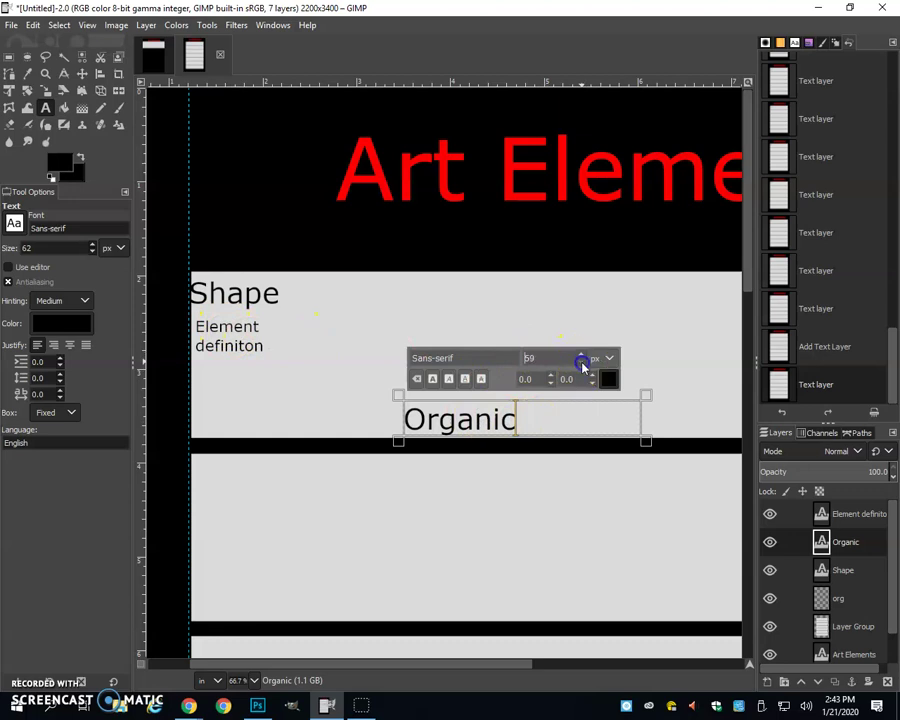
drag(516, 420, 397, 416)
click(581, 362)
click(581, 362)
drag(542, 356, 500, 353)
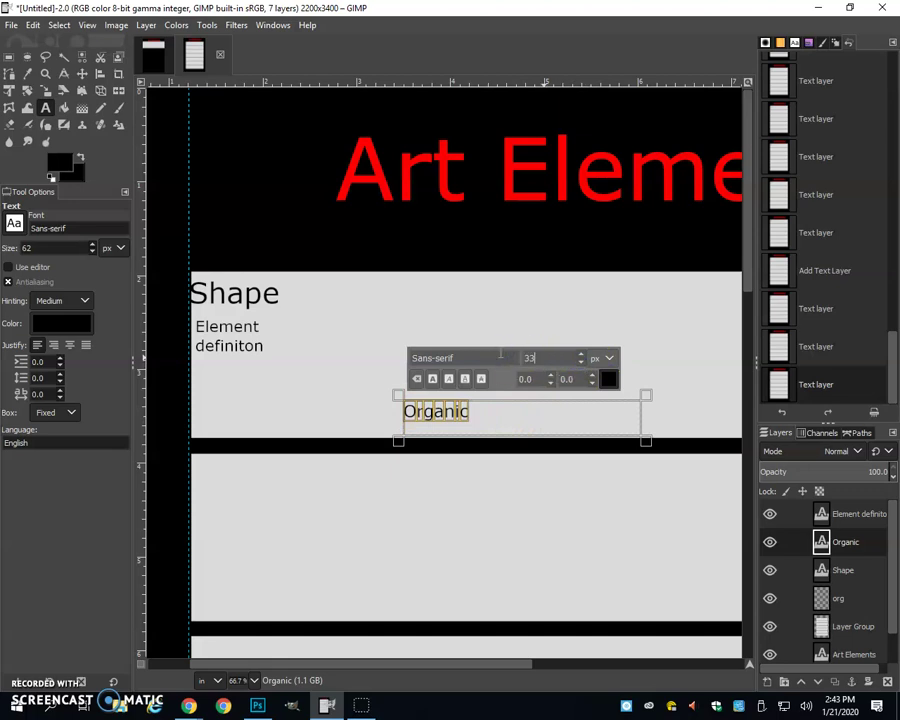
key(Return)
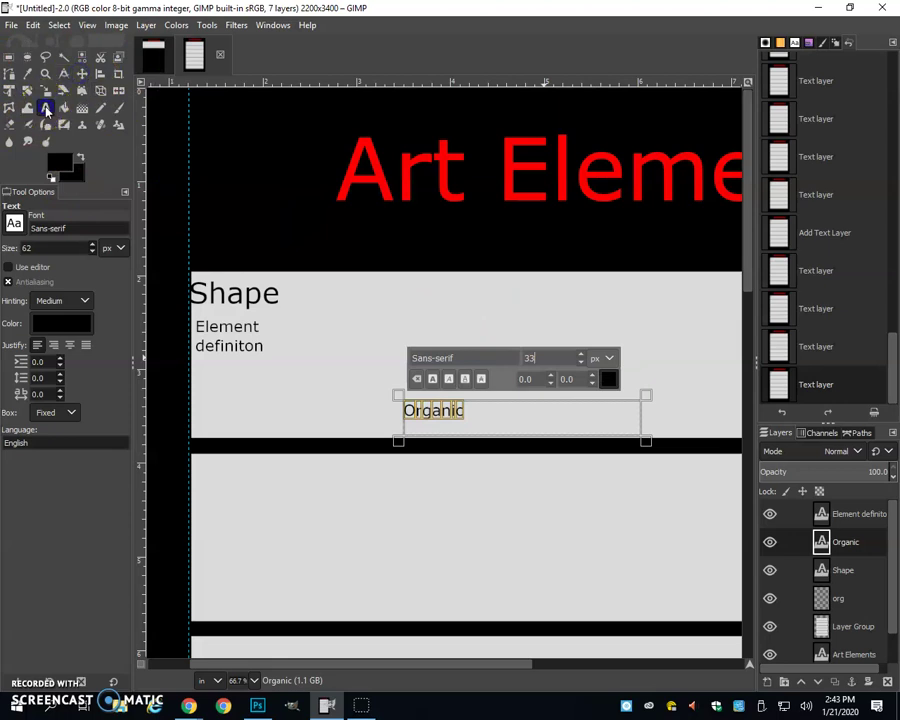
- Add the text "Geometric" in a new text box in the first band, to the right of the "Organic" label
drag(697, 395, 740, 426)
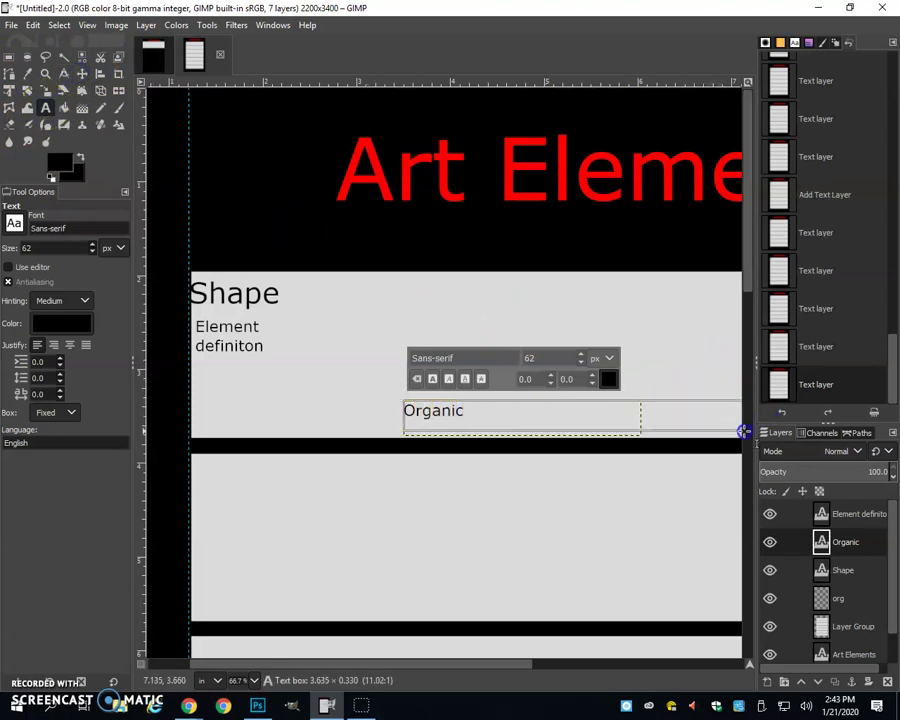
click(700, 372)
drag(701, 376, 812, 445)
click(727, 395)
drag(452, 664, 590, 664)
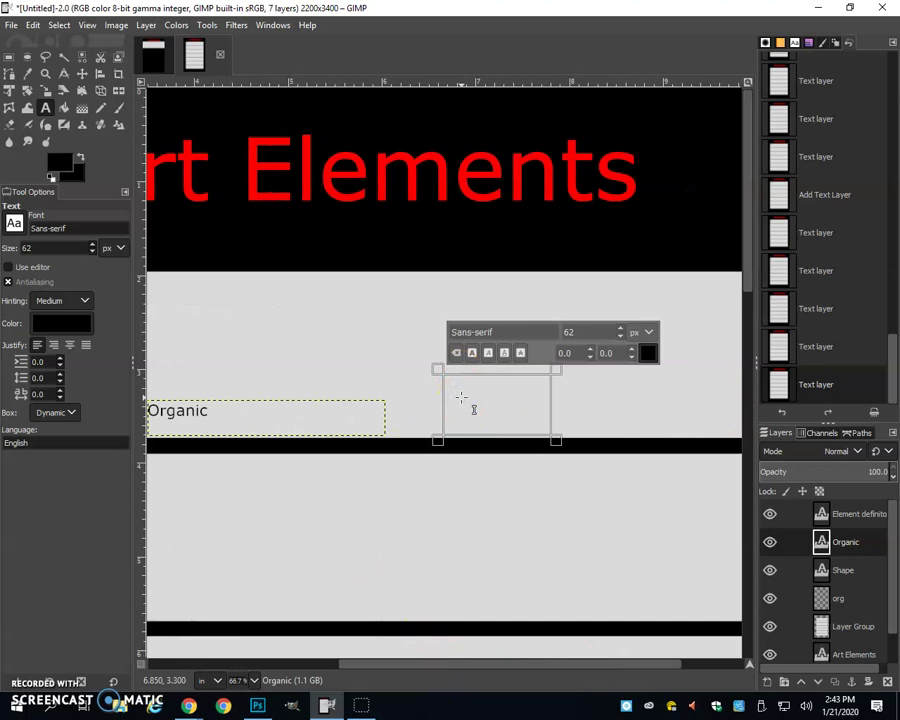
text(Geometric)
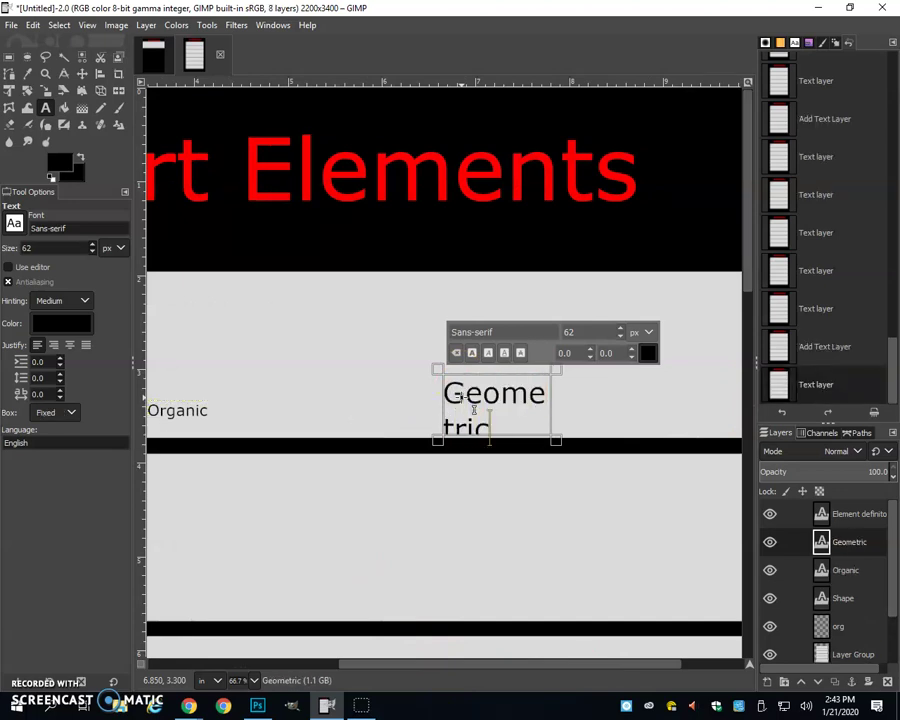
- Set the "Geometric" text to 33 px
key(ctrl+a)
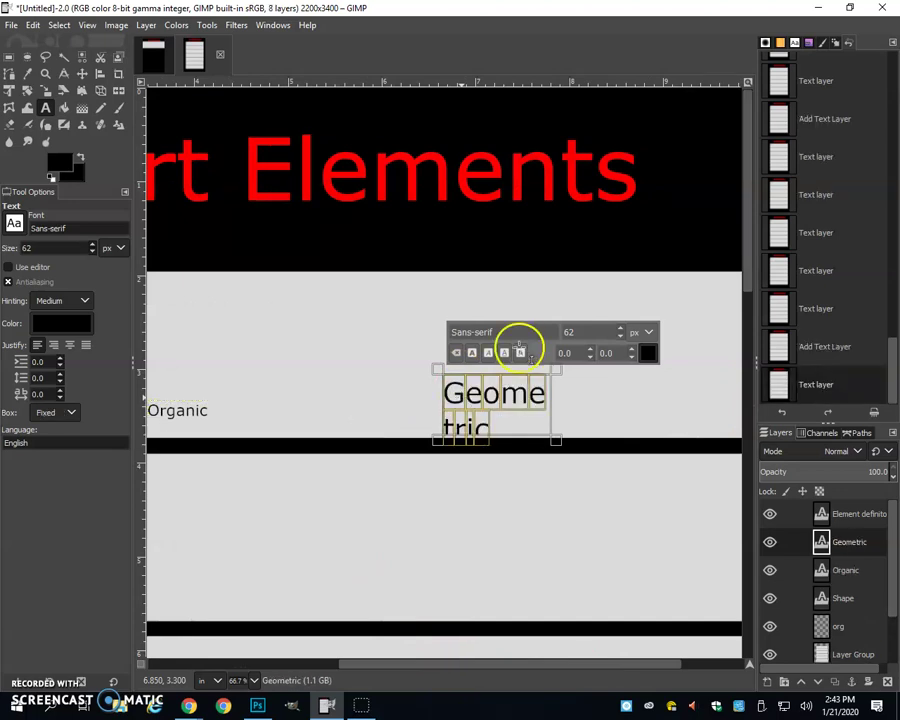
drag(592, 331, 545, 333)
text(3)
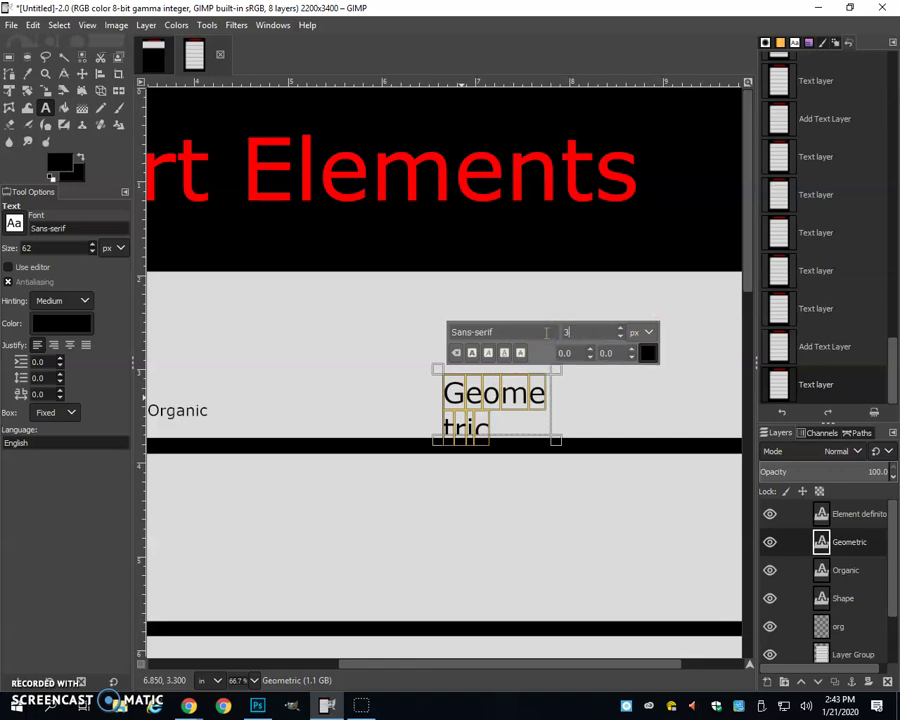
text(3)
- Move the "Geometric" label right and down to the first band's lower edge, and align it to a new horizontal guide at about 3.7 in
click(82, 73)
drag(494, 383, 562, 424)
drag(490, 664, 468, 657)
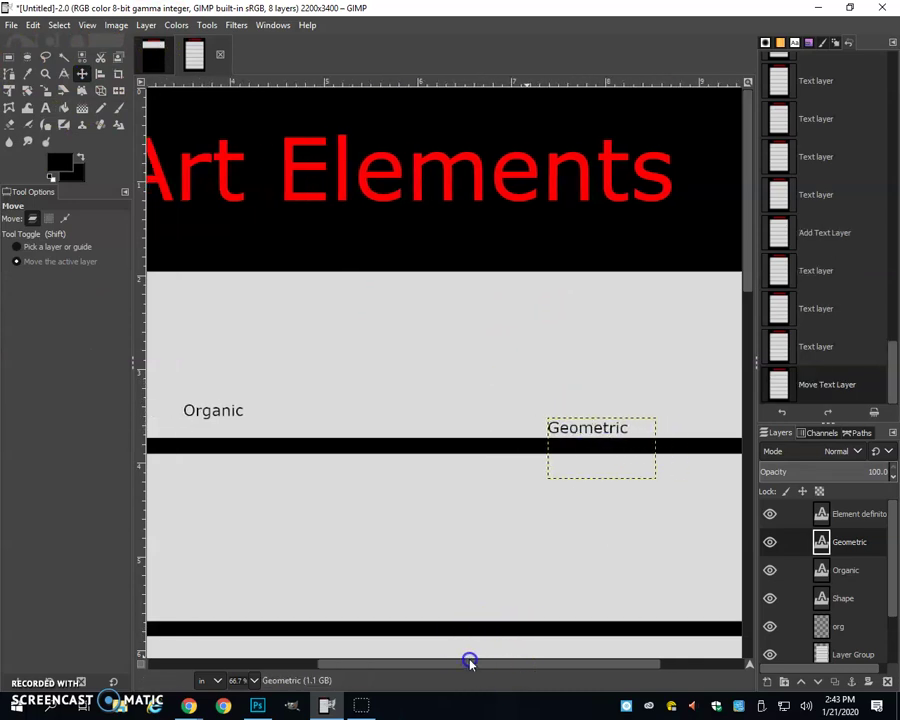
click(570, 426)
drag(496, 84, 502, 434)
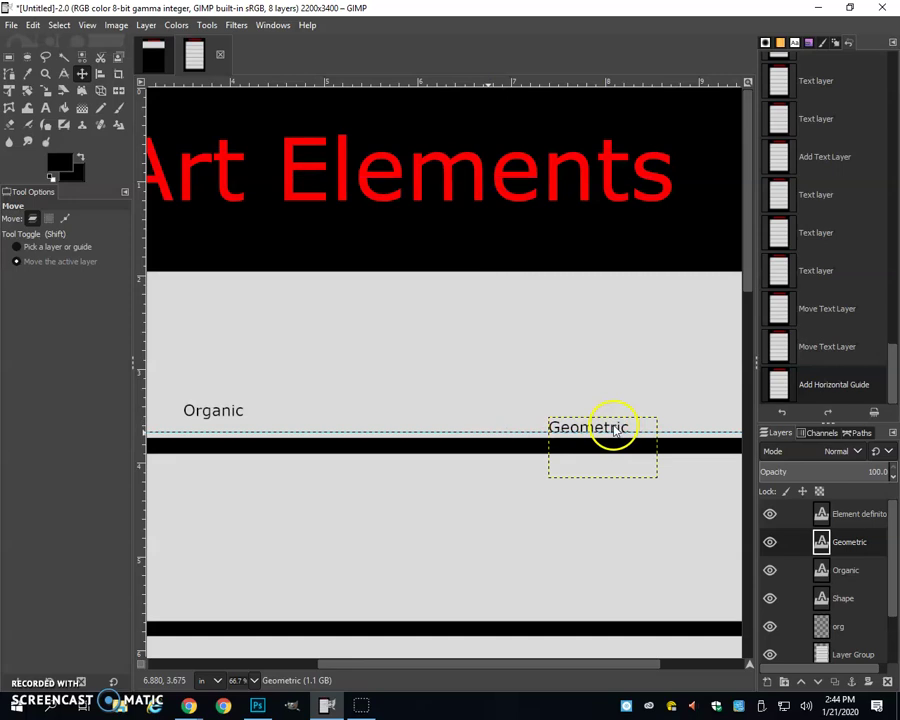
mouse_move(568, 433)
mouse_down()
mouse_move(566, 412)
mouse_move(567, 430)
mouse_up()
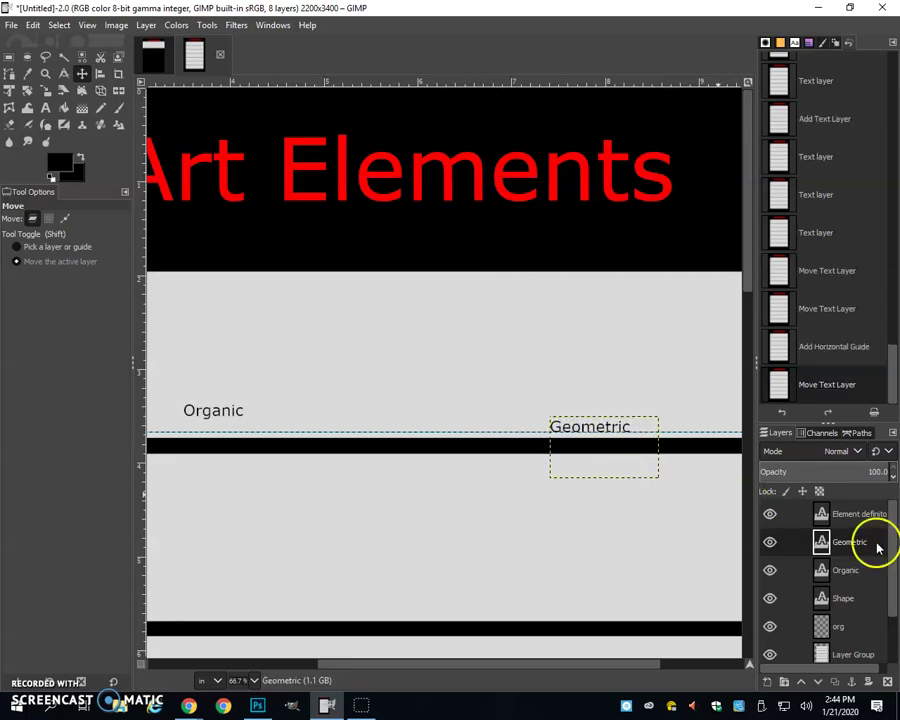
- Move the "Organic" label down to the horizontal guide, level with the "Geometric" label
click(848, 570)
drag(227, 411, 225, 426)
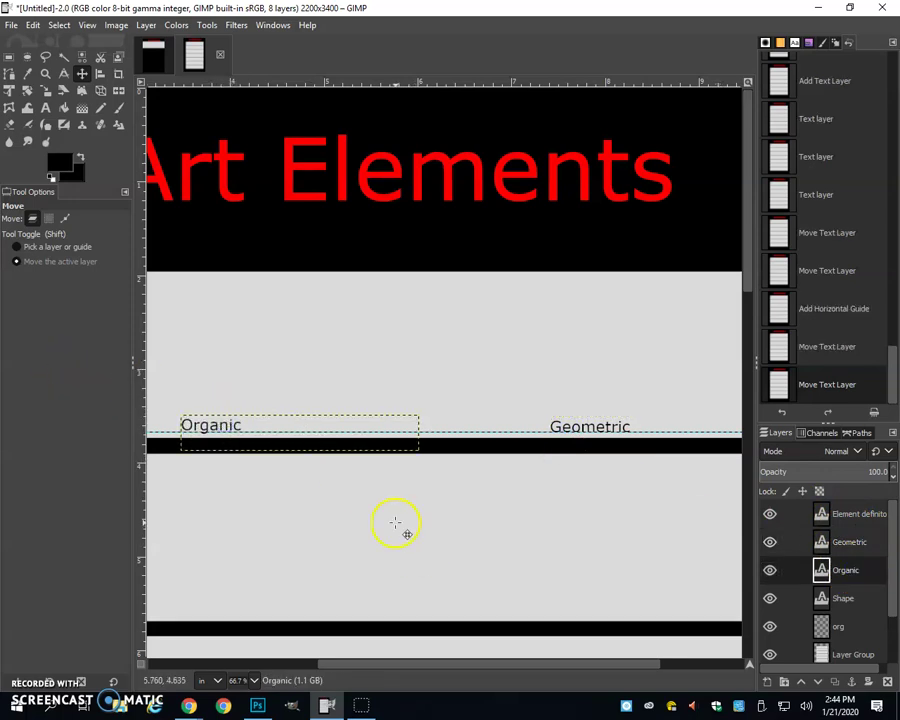
click(372, 443)
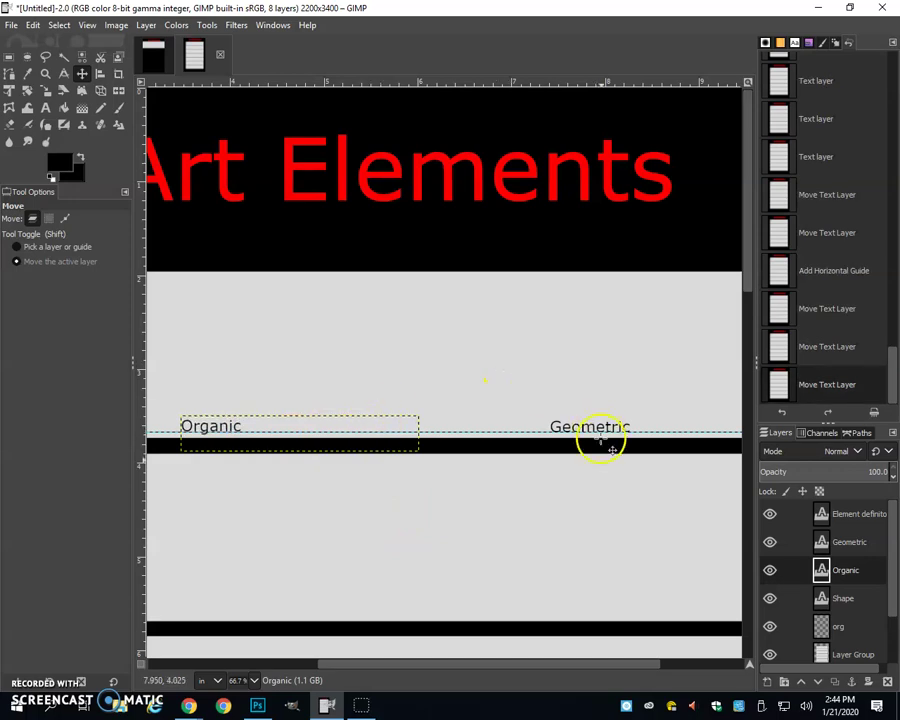
drag(551, 663, 625, 655)
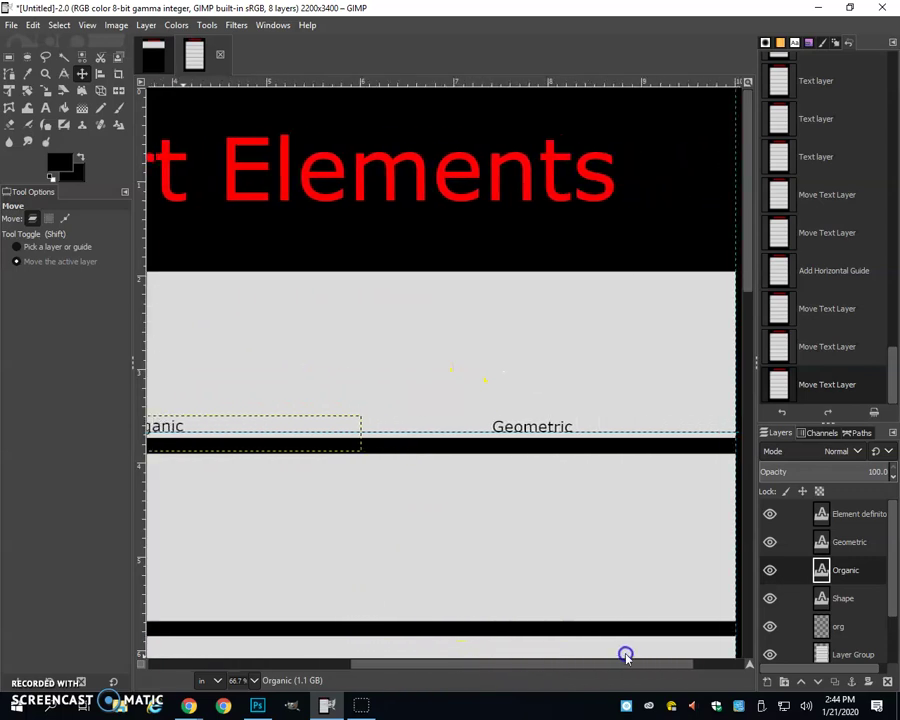
click(560, 360)
key(ctrl)
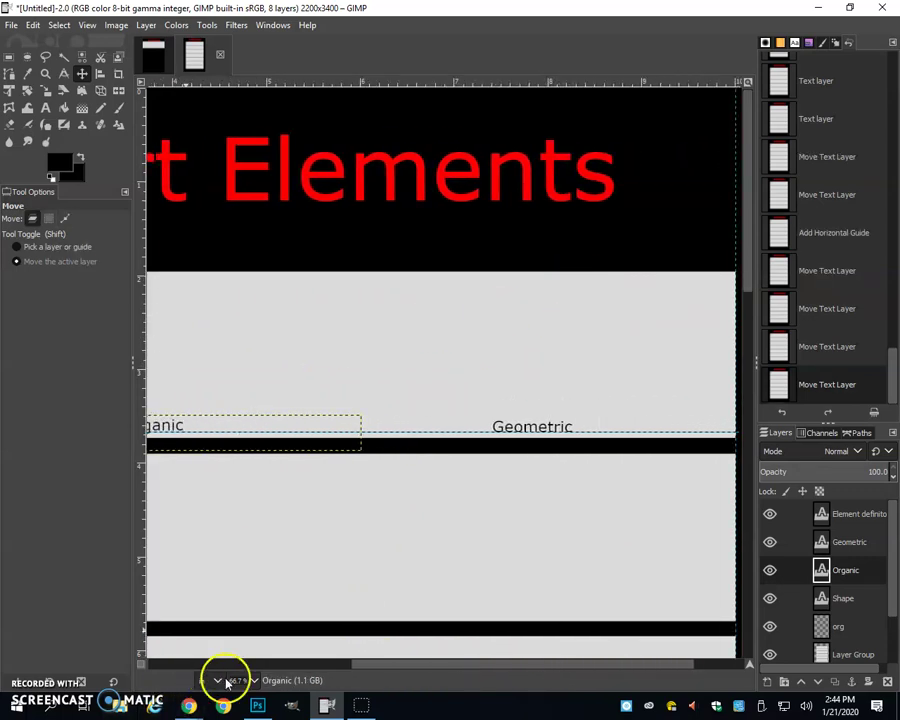
- Place GIMP beside the browser and review the Elements of Art Poster assignment's requirements and grading rubric
key(super+Left)
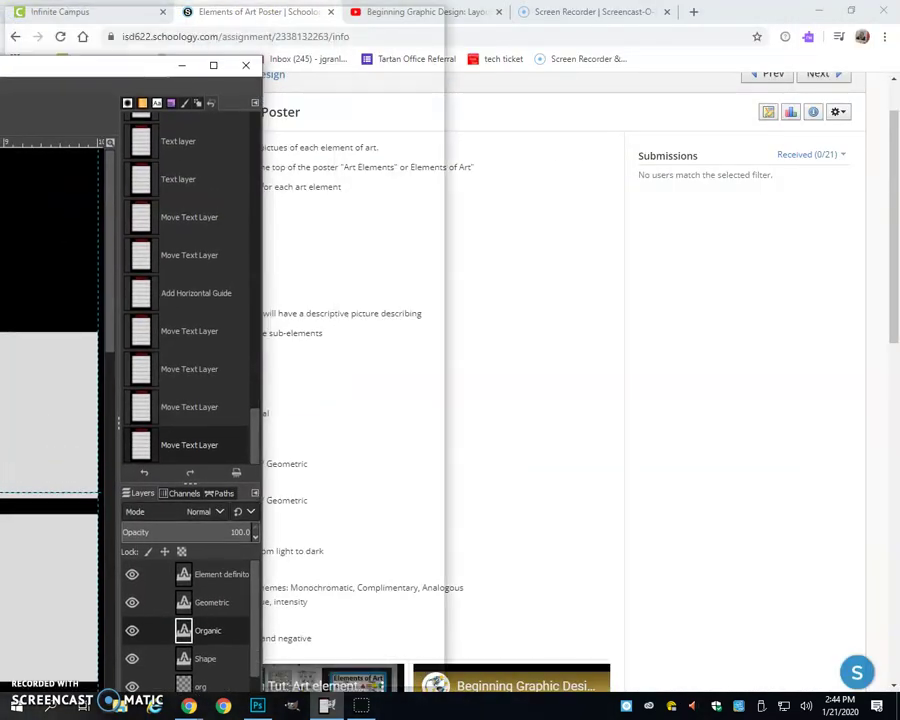
click(637, 240)
scroll(790, 382, down, 10)
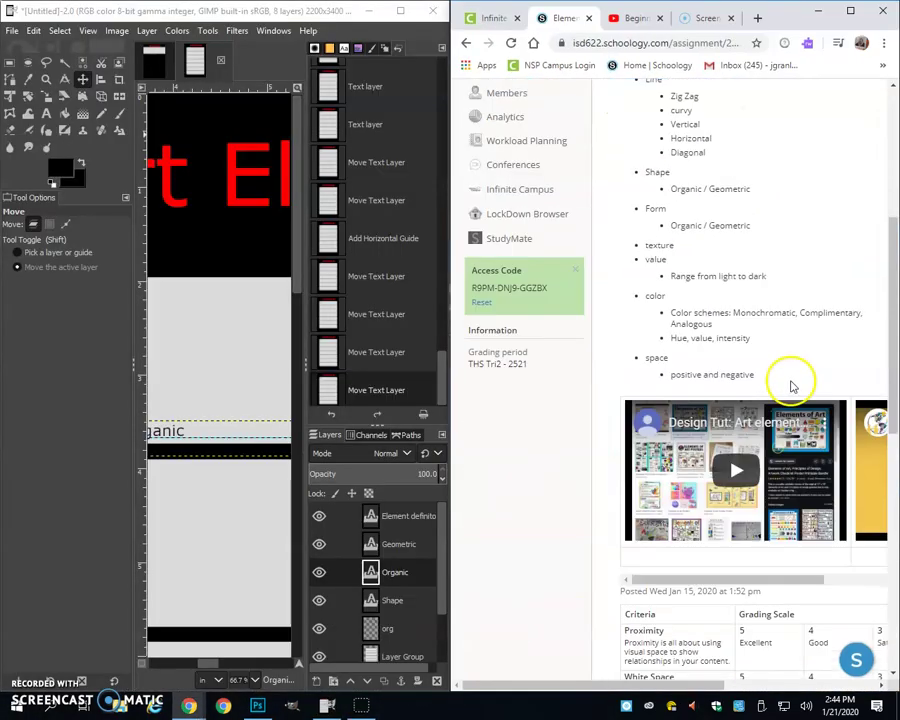
scroll(770, 420, down, 2)
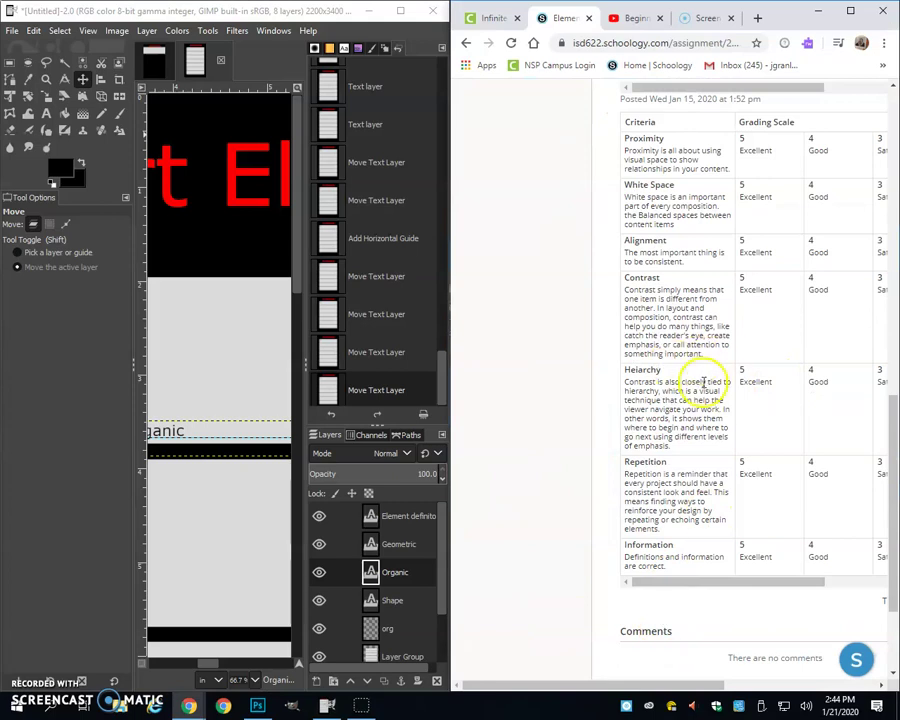
scroll(680, 385, up, 3)
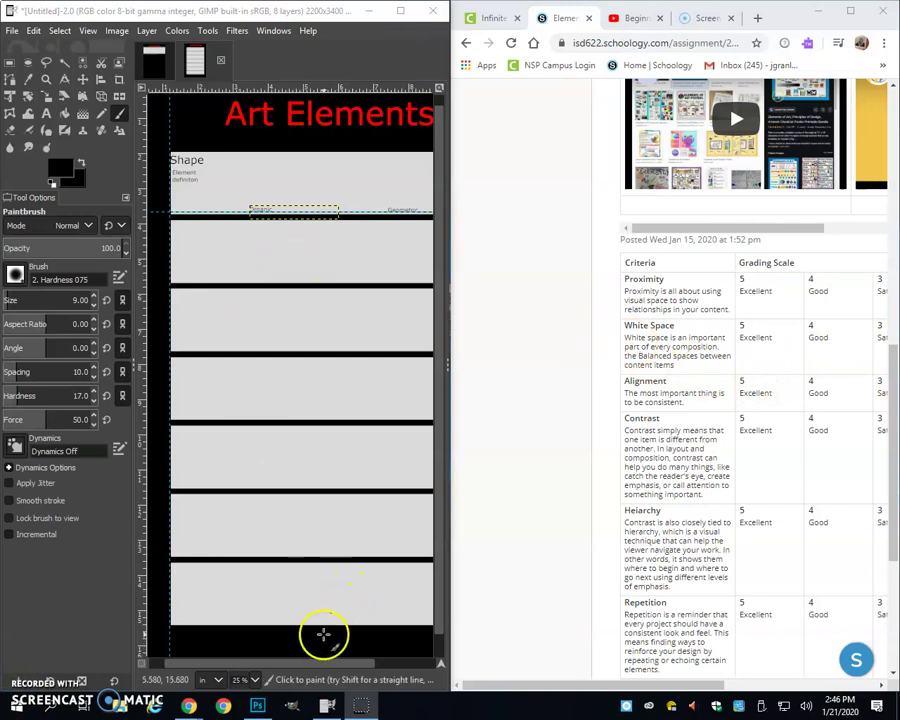
- Compare the whole poster layout with the rubric's criteria, from proximity and white space through repetition and information
drag(341, 665, 313, 667)
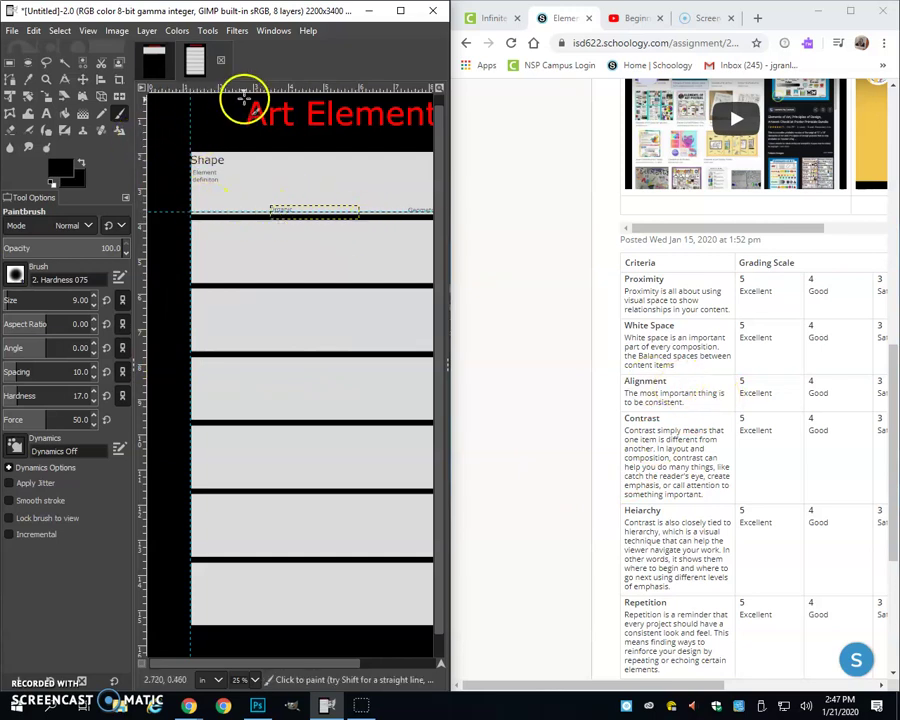
drag(297, 666, 347, 670)
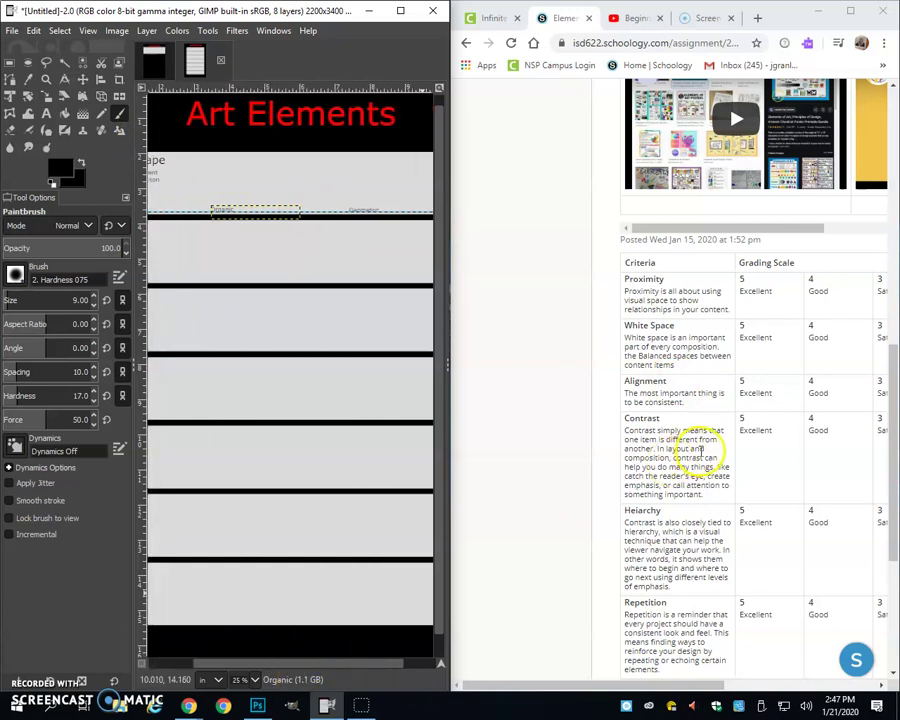
drag(349, 666, 323, 672)
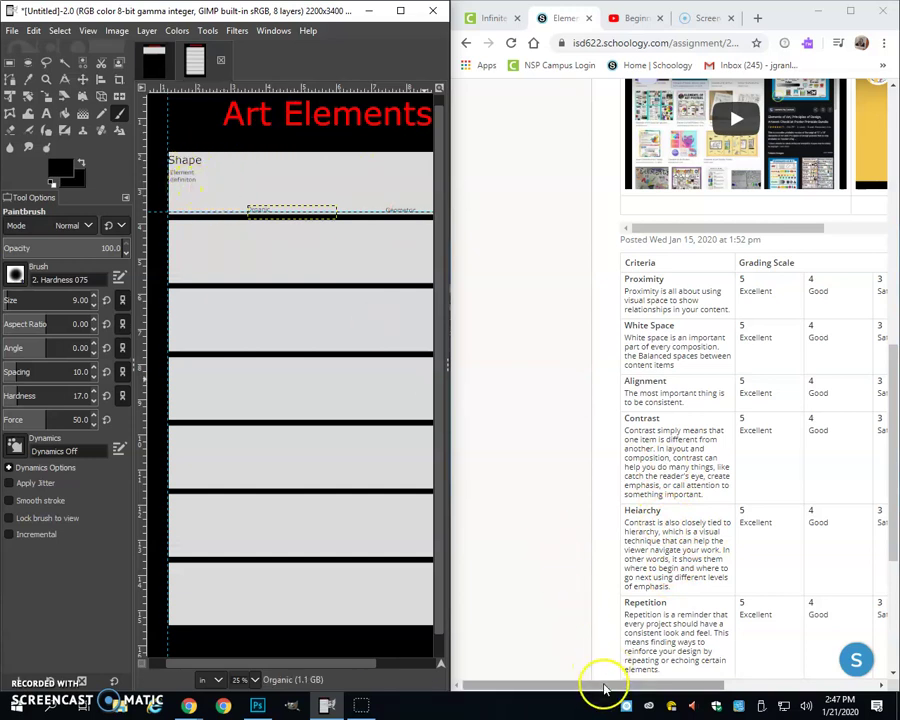
scroll(745, 522, down, 3)
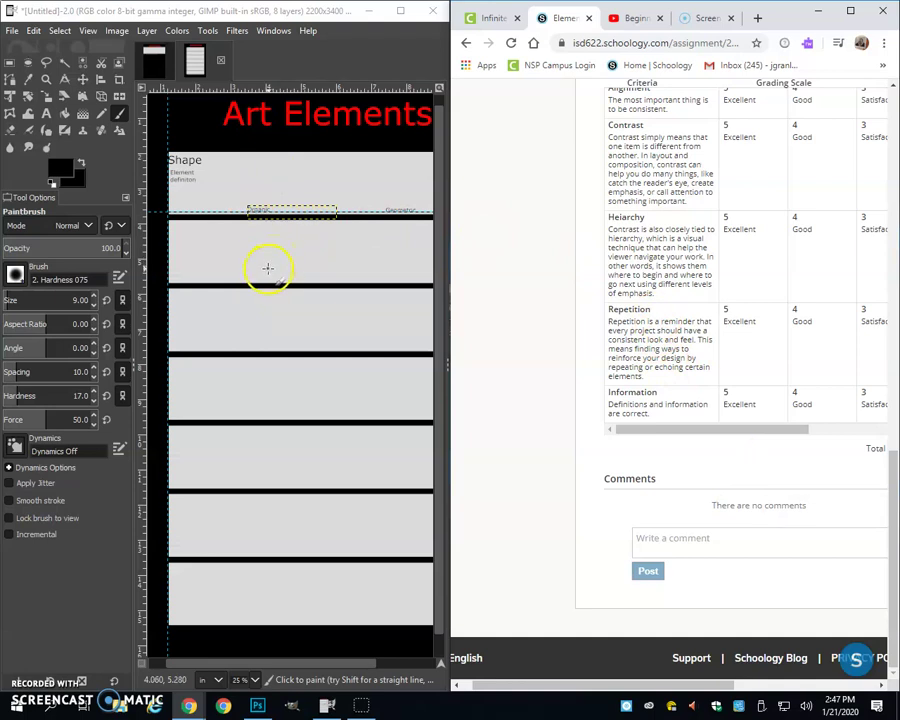
mouse_move(338, 672)
mouse_down()
mouse_move(360, 666)
mouse_move(332, 660)
mouse_move(344, 668)
mouse_up()
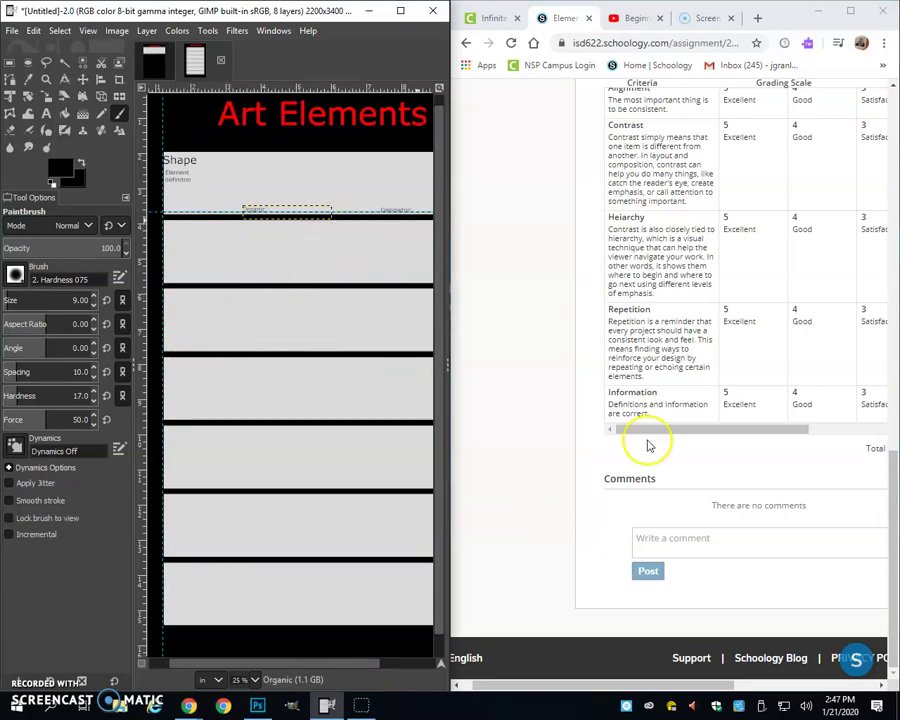
mouse_move(679, 429)
mouse_down()
mouse_move(761, 432)
mouse_move(675, 432)
mouse_up()
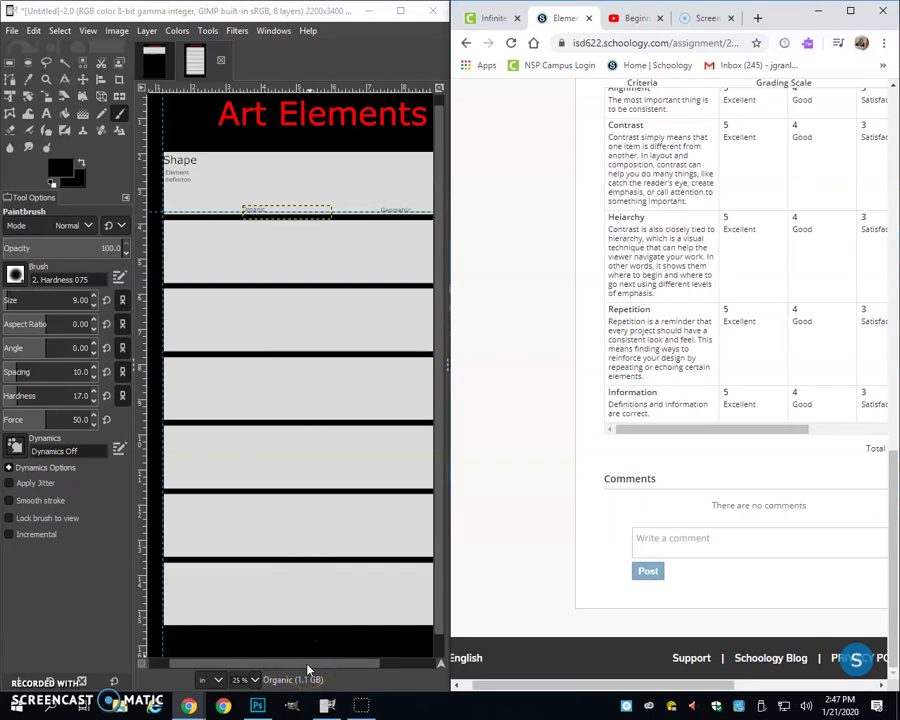
click(26, 690)
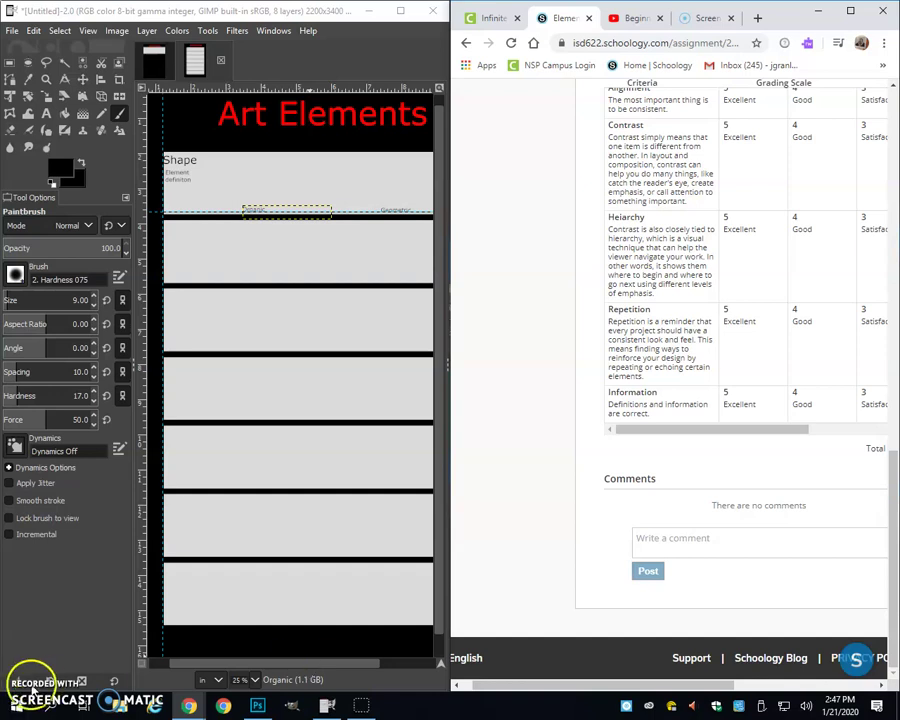